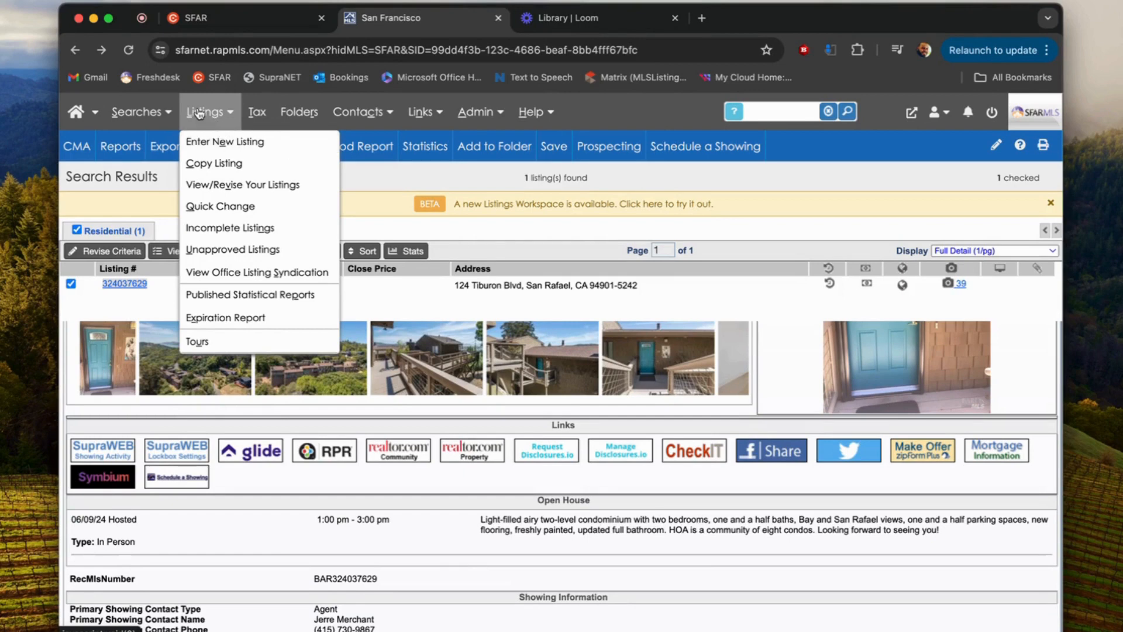
# Step: Begin a new listing via Listings > Enter New Listing with San Francisco as county
pyautogui.click(218, 146)
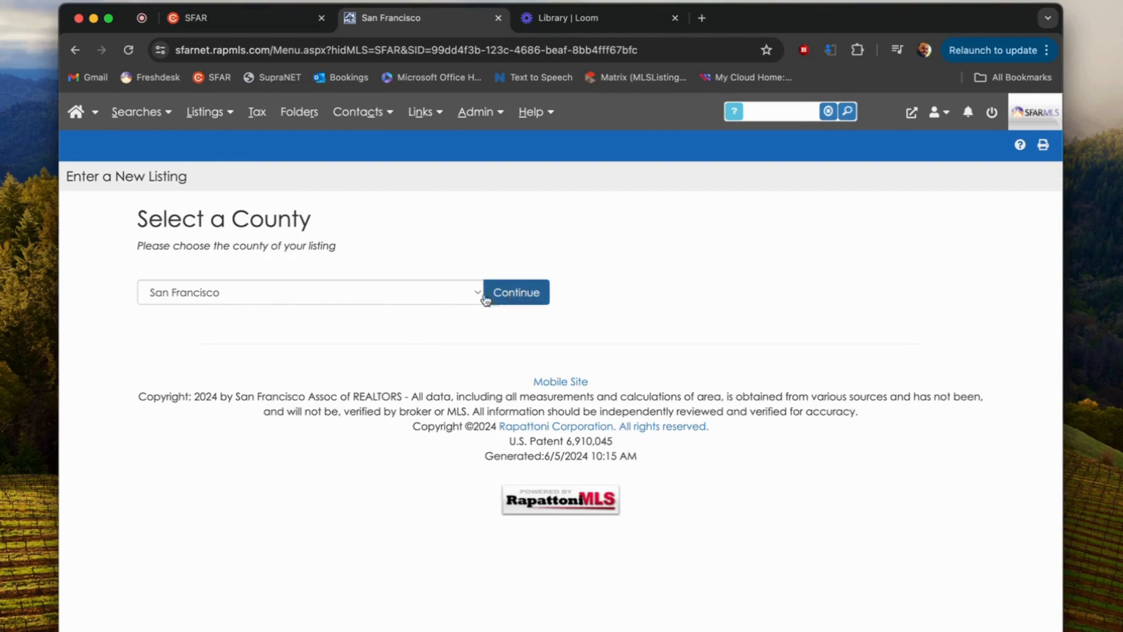
pyautogui.click(466, 299)
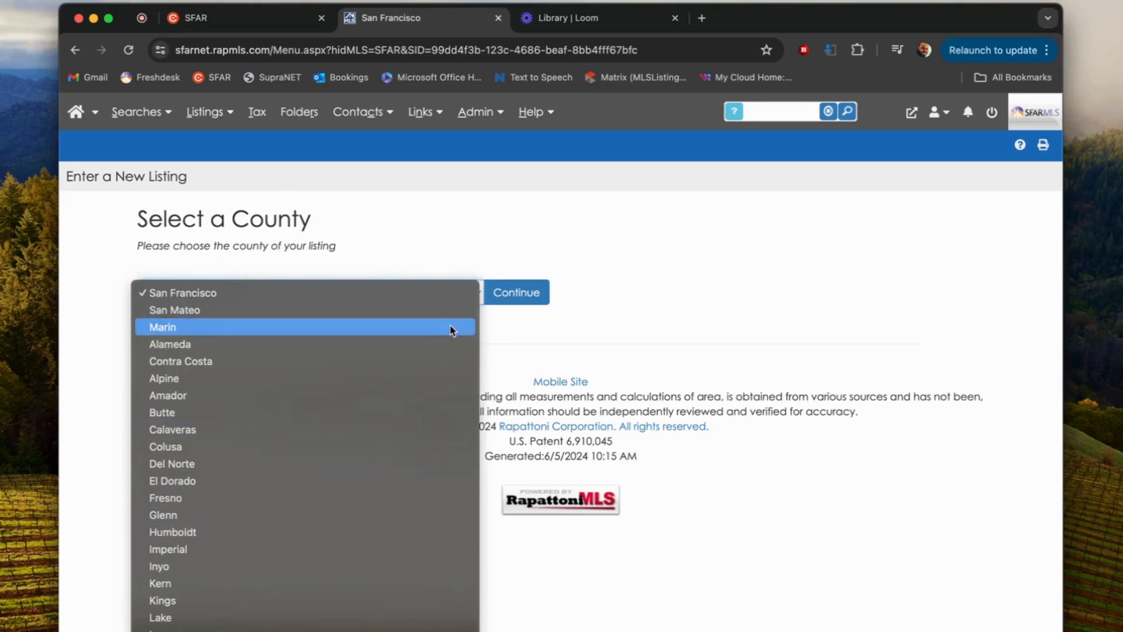
pyautogui.click(516, 293)
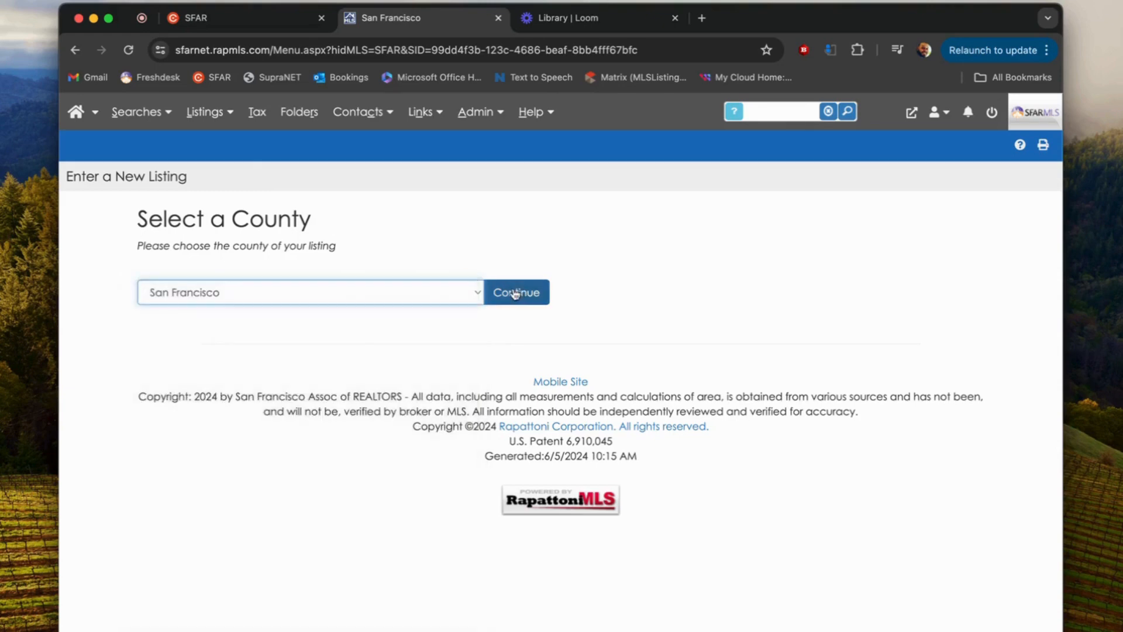
pyautogui.click(515, 292)
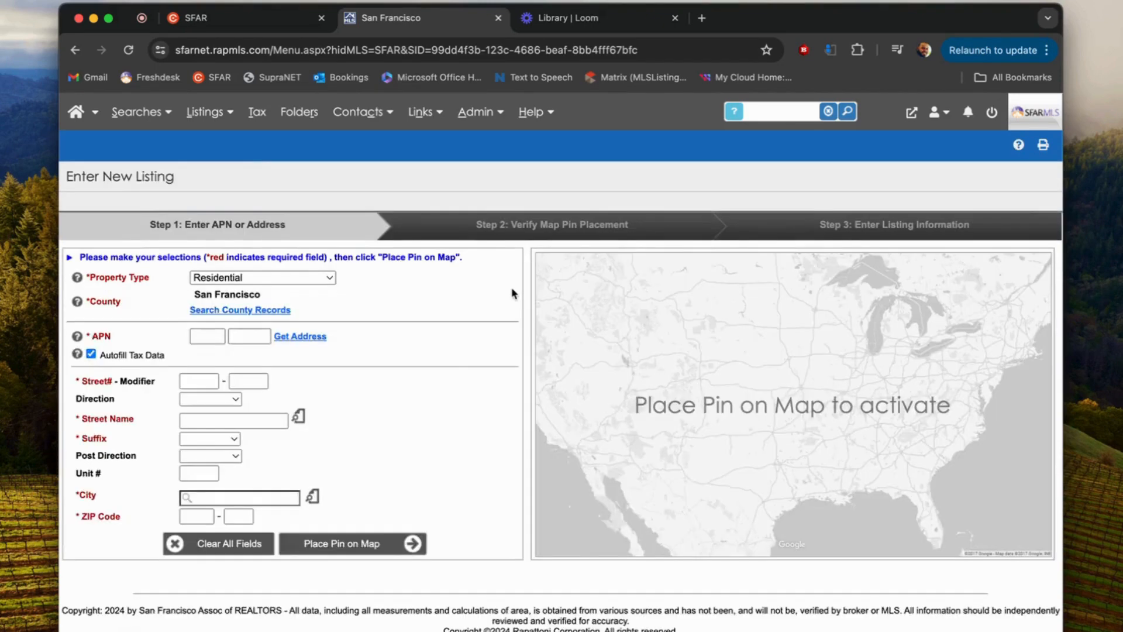
pyautogui.click(330, 278)
pyautogui.click(324, 278)
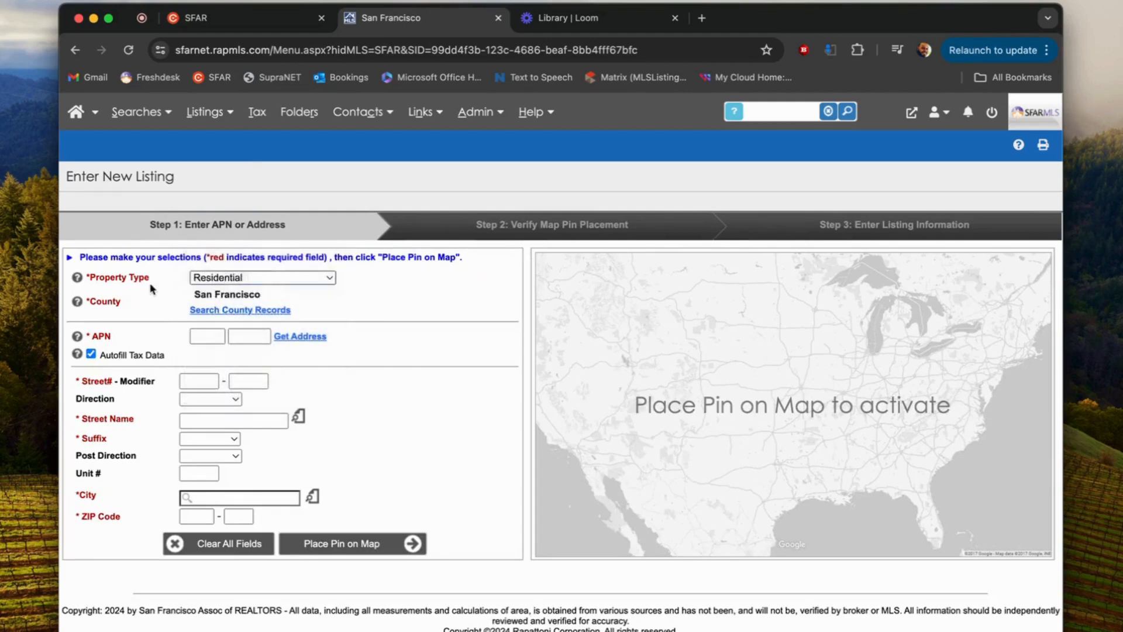
pyautogui.click(270, 280)
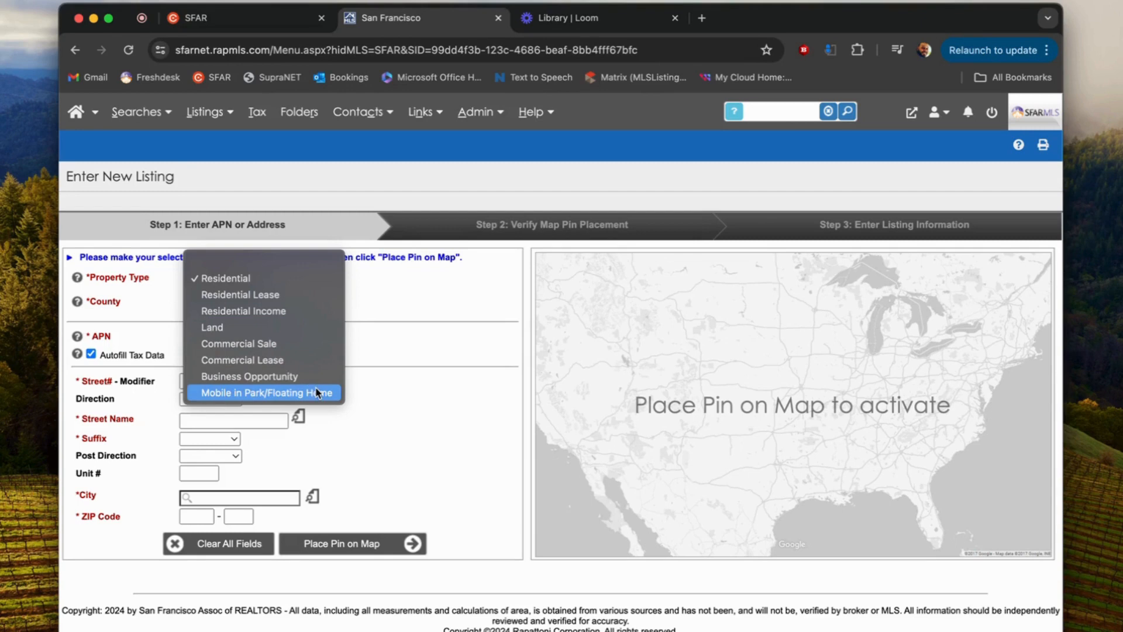
pyautogui.click(369, 347)
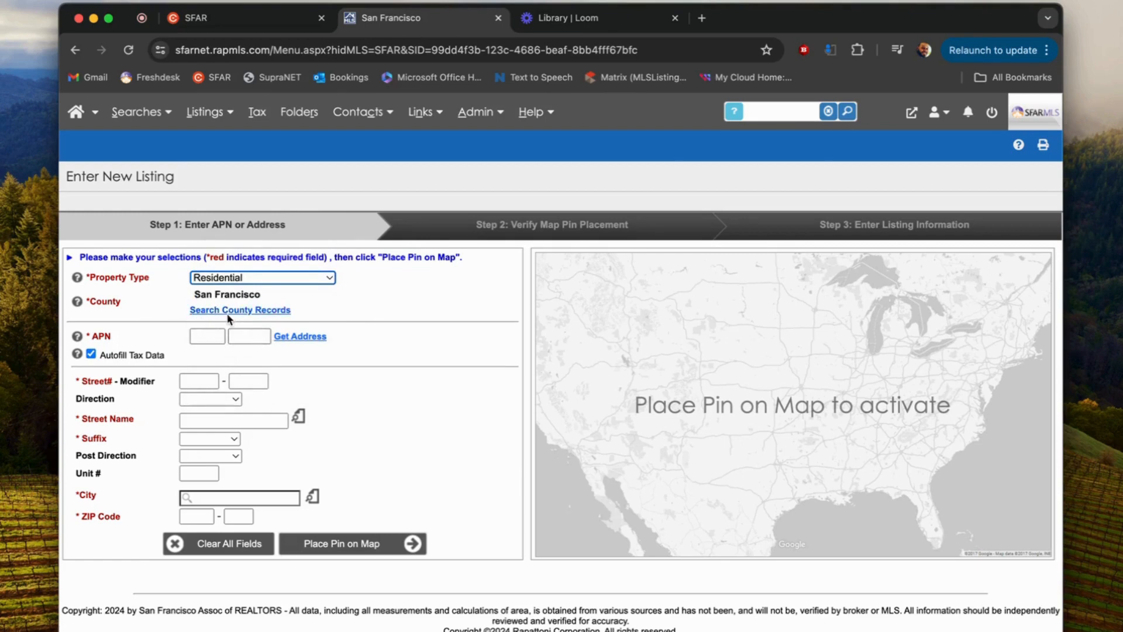
pyautogui.click(241, 311)
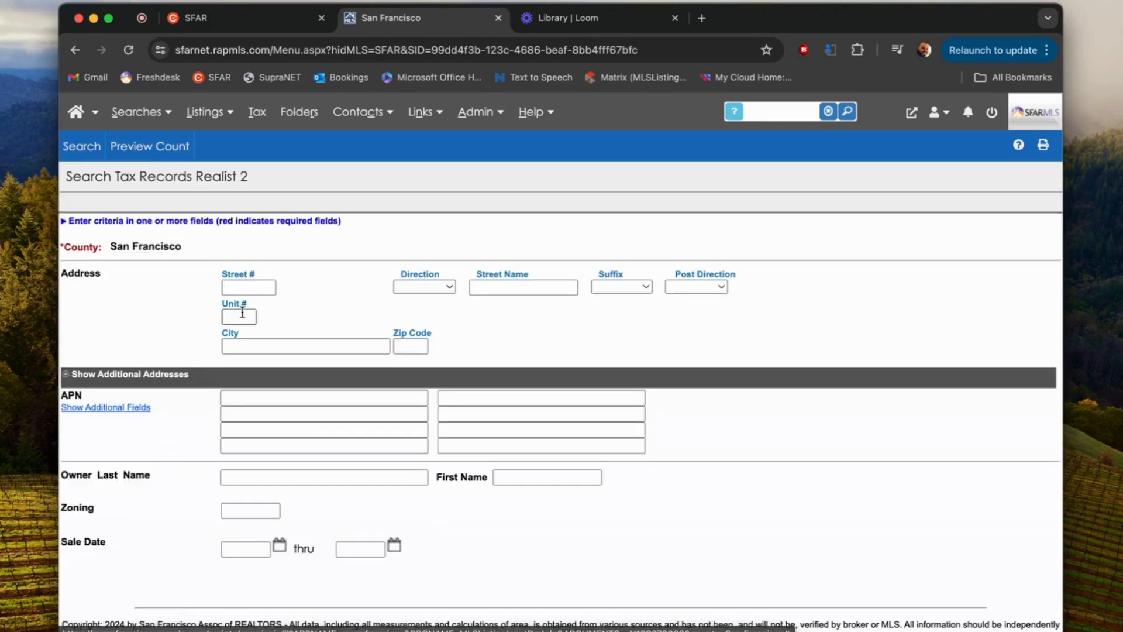
pyautogui.click(266, 285)
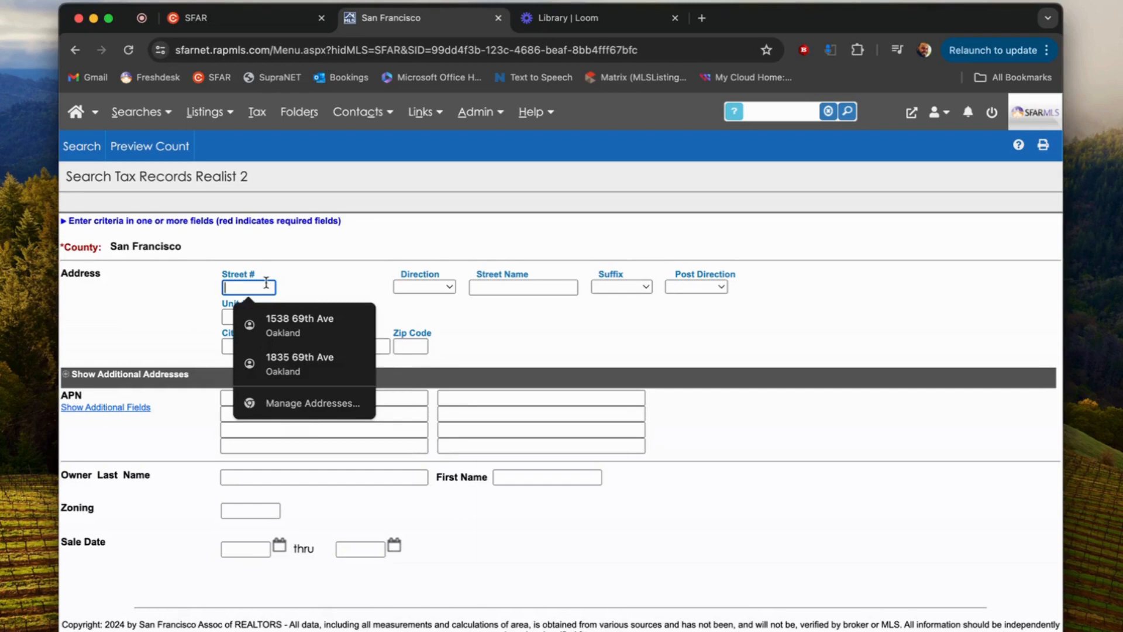
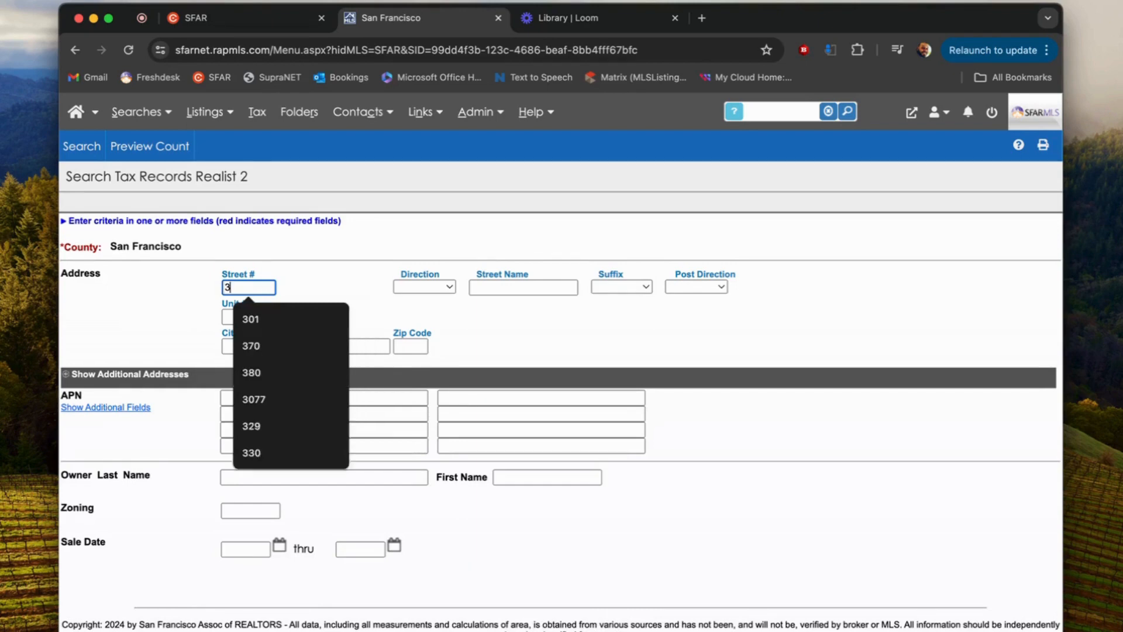
pyautogui.press('Tab')
pyautogui.press('Tab')
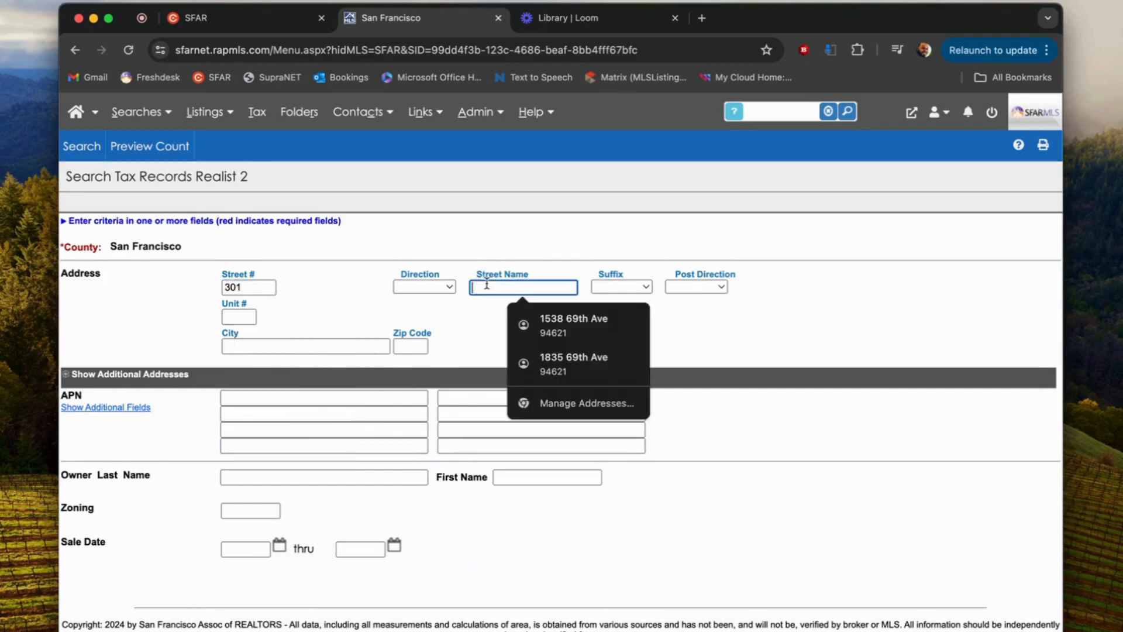
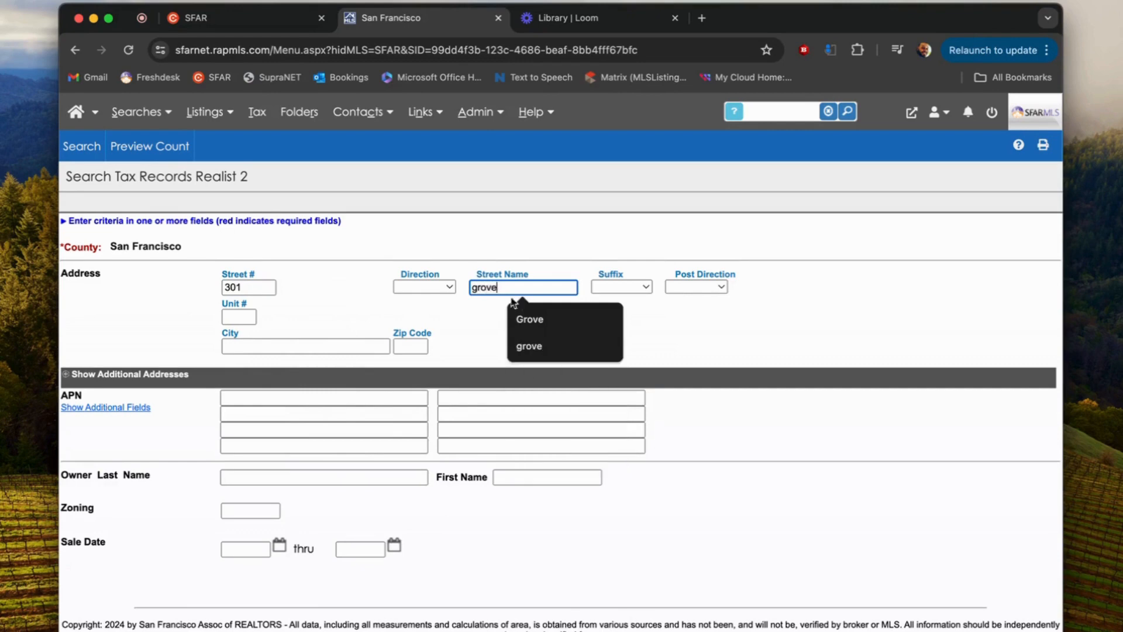
pyautogui.click(542, 319)
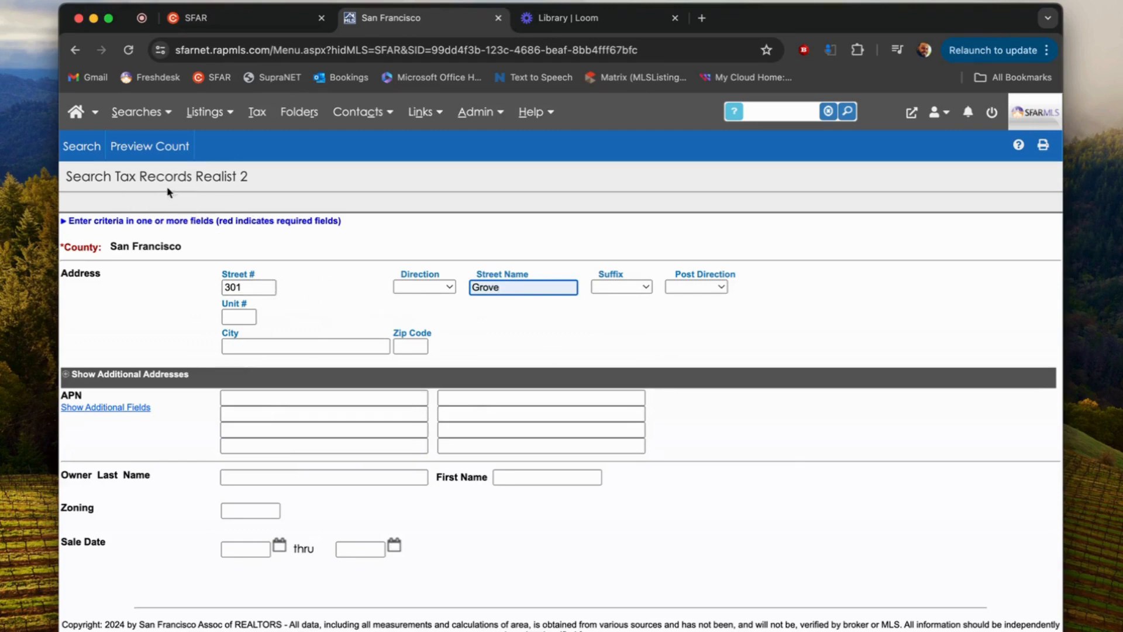
pyautogui.click(89, 158)
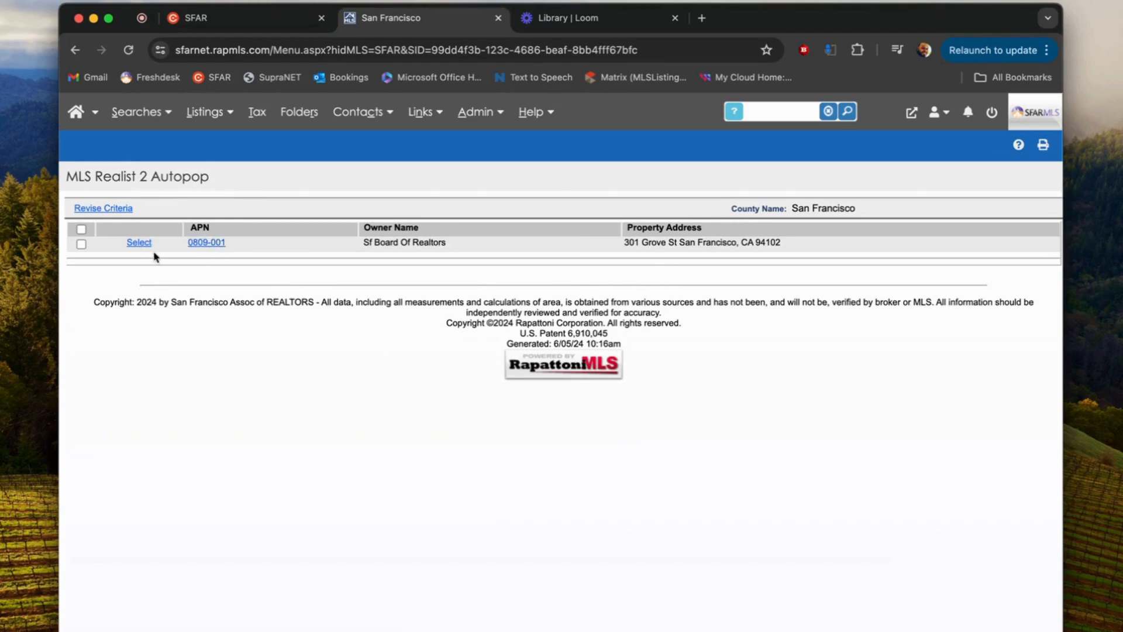
pyautogui.click(134, 246)
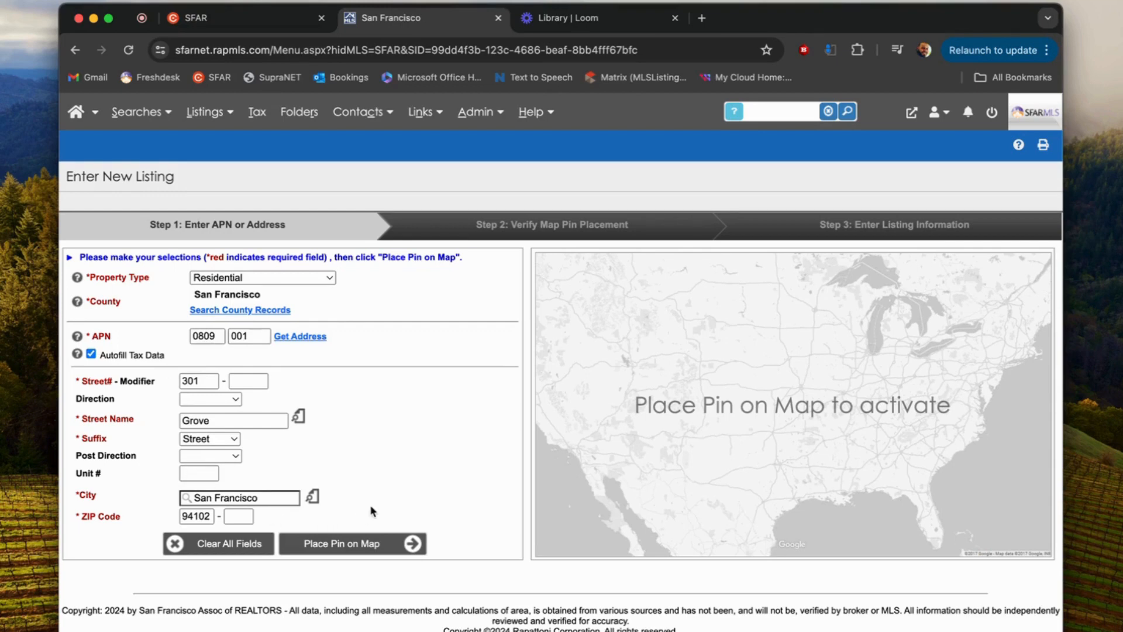
pyautogui.click(343, 553)
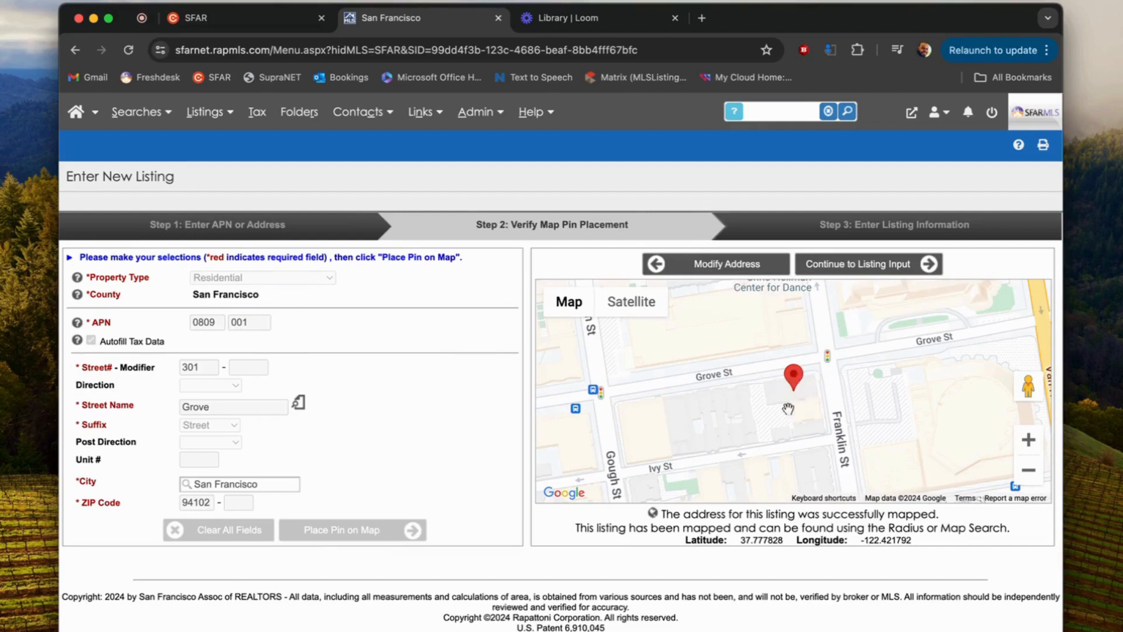
# Step: Continue past the map to the Step 3 Residential Listing Information form
pyautogui.click(842, 266)
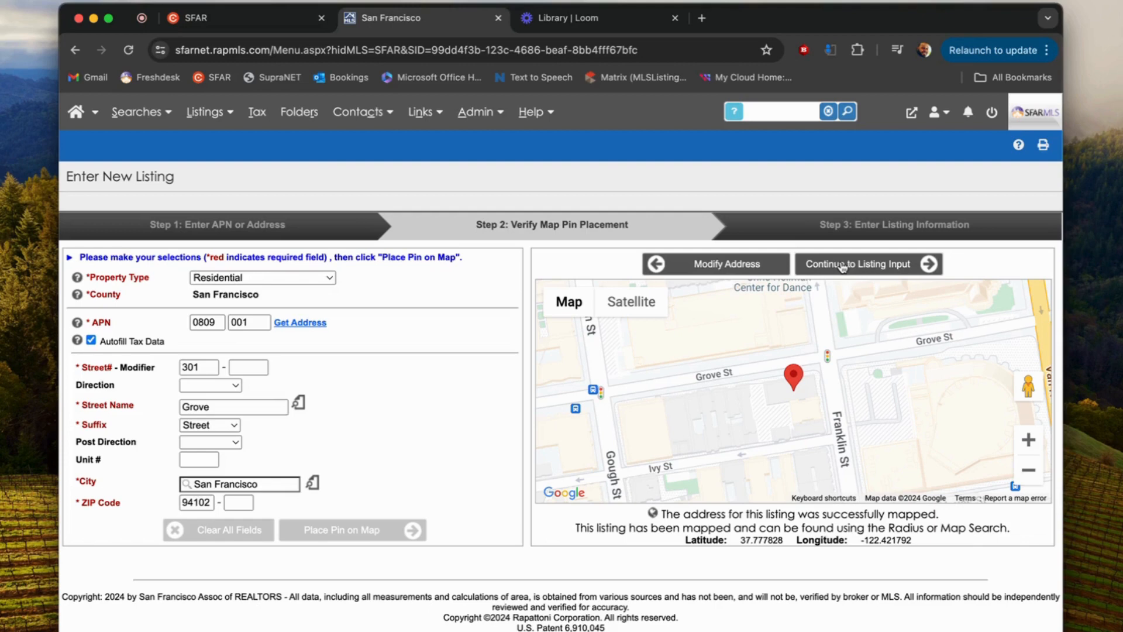
pyautogui.click(843, 266)
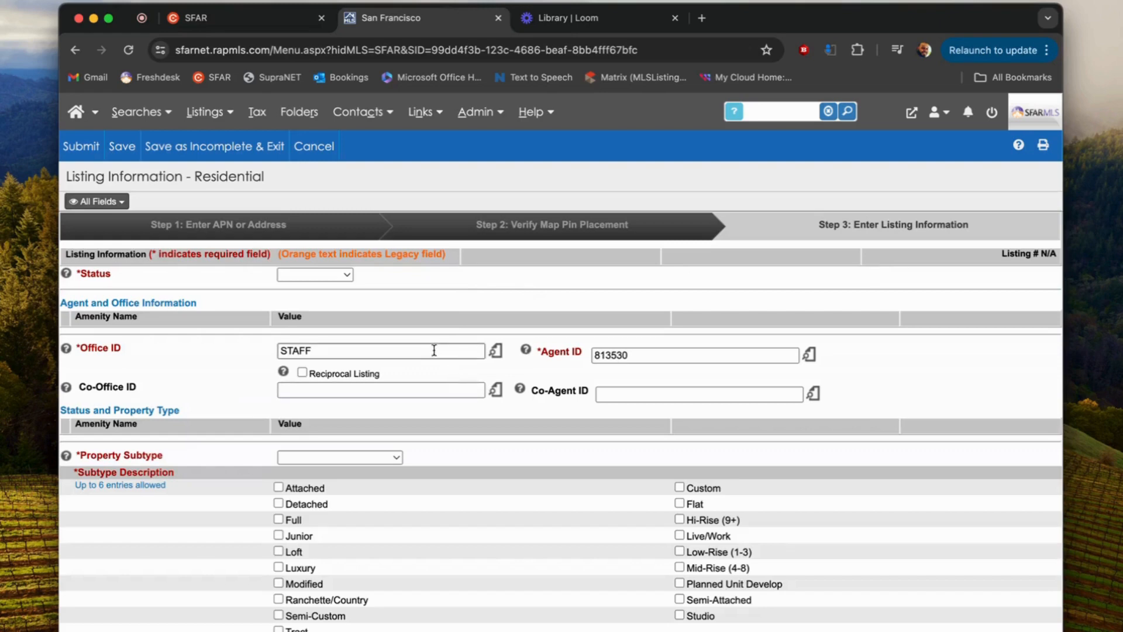
pyautogui.scroll(-2, 416, 354)
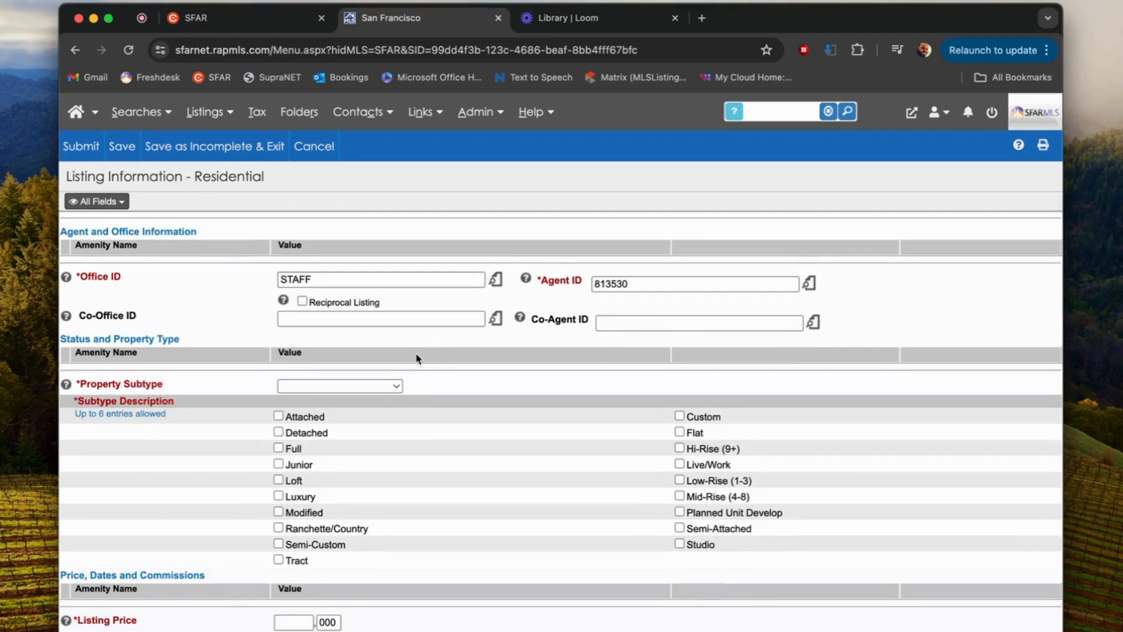
pyautogui.scroll(2, 416, 354)
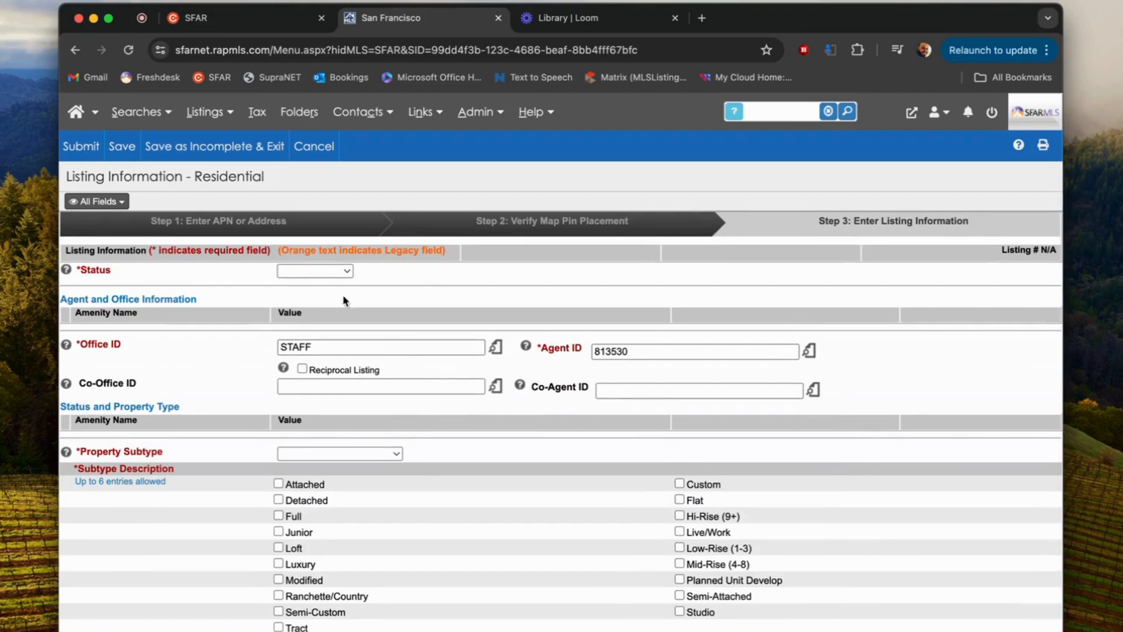
pyautogui.click(341, 271)
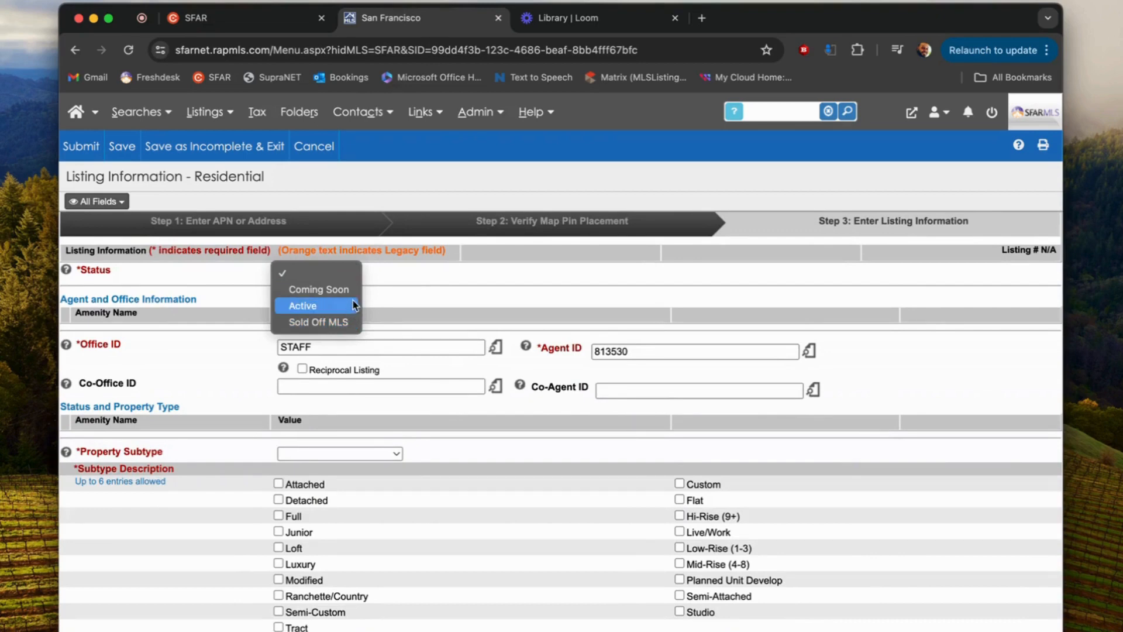
pyautogui.click(375, 283)
pyautogui.click(336, 272)
pyautogui.click(439, 278)
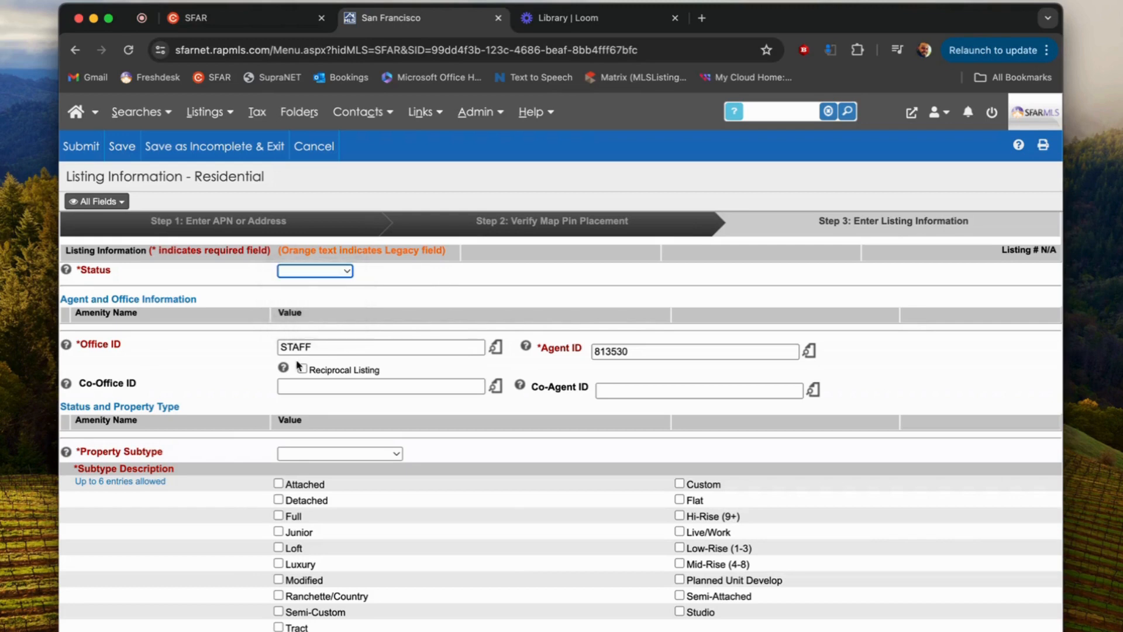
pyautogui.scroll(-1, 294, 367)
pyautogui.scroll(-1, 293, 367)
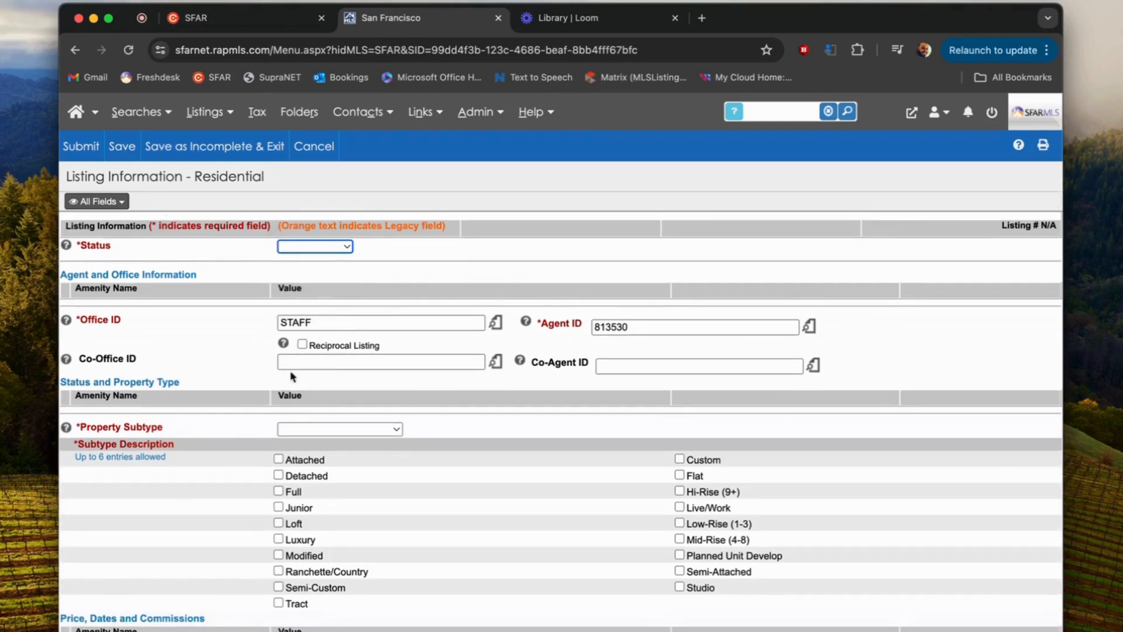
pyautogui.scroll(-1, 220, 401)
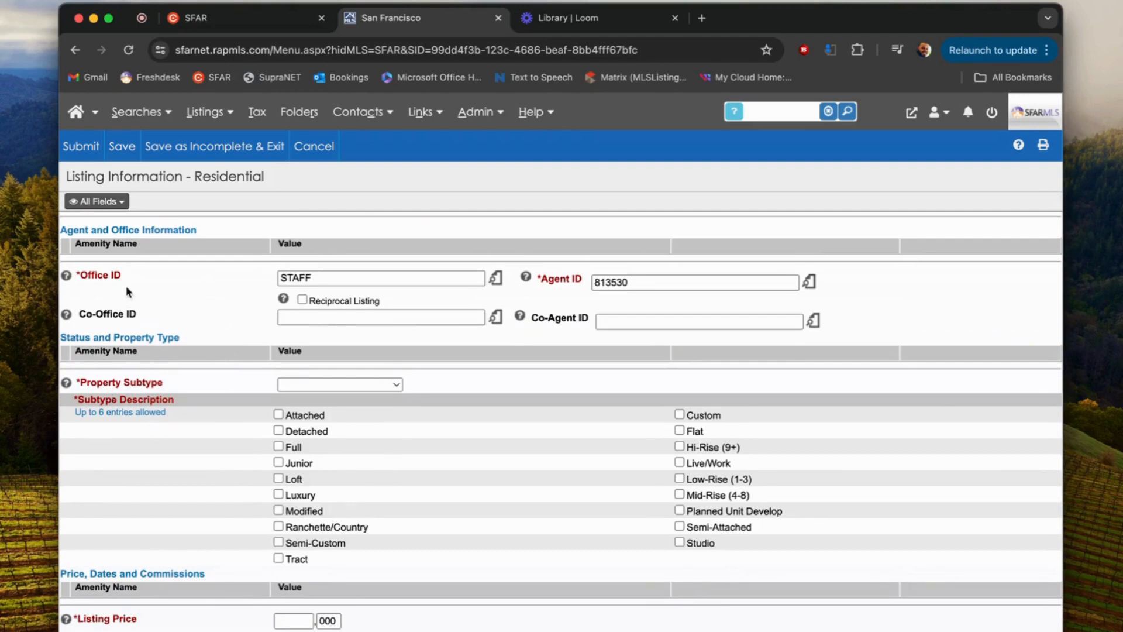
pyautogui.moveTo(132, 276); pyautogui.dragTo(82, 275)
pyautogui.scroll(-1, 197, 419)
pyautogui.click(323, 363)
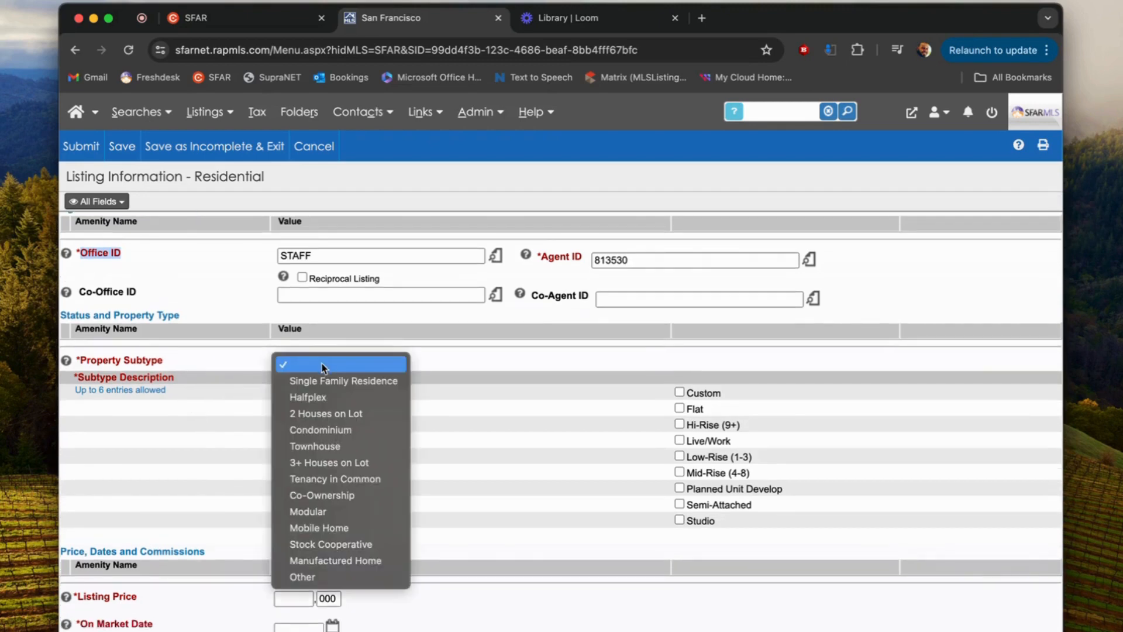
pyautogui.click(361, 379)
pyautogui.click(279, 392)
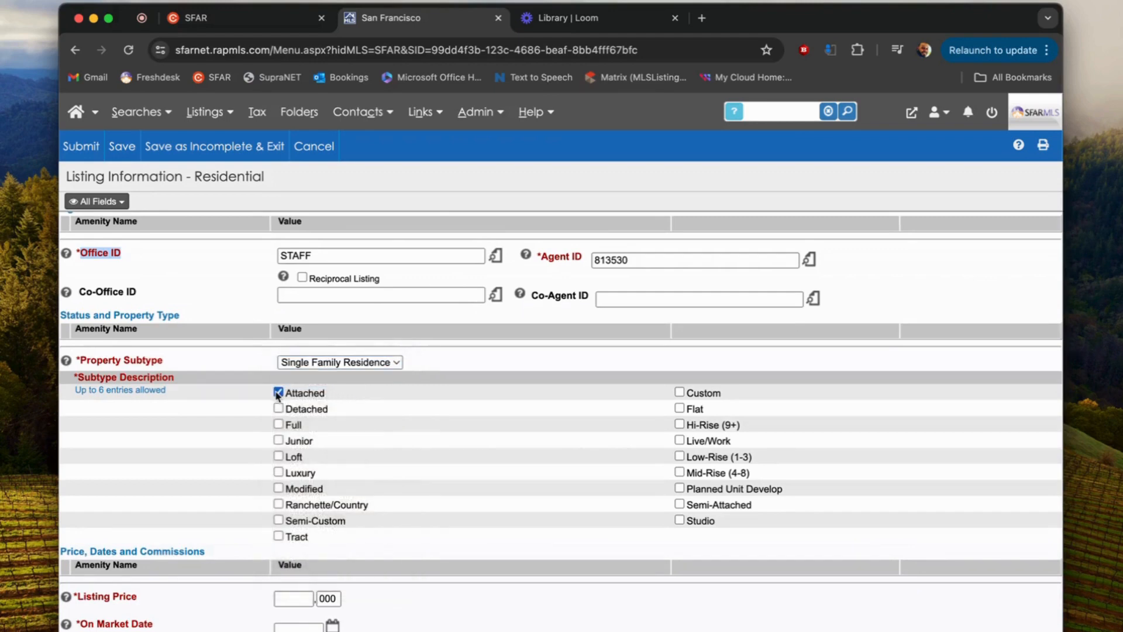
pyautogui.scroll(-5, 279, 403)
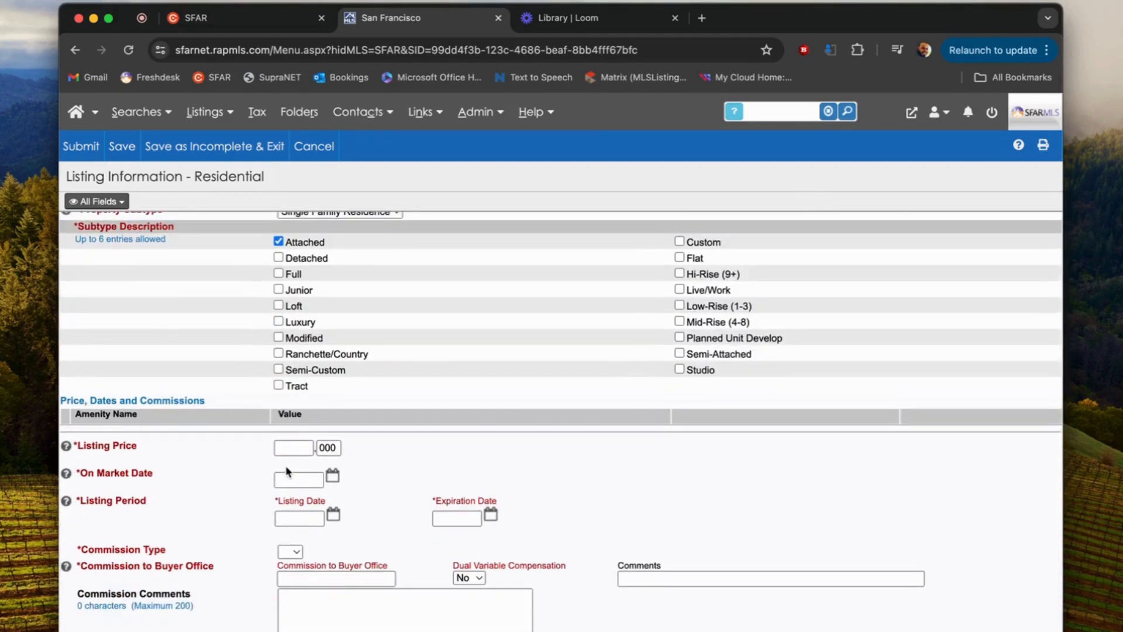
pyautogui.scroll(-2, 286, 466)
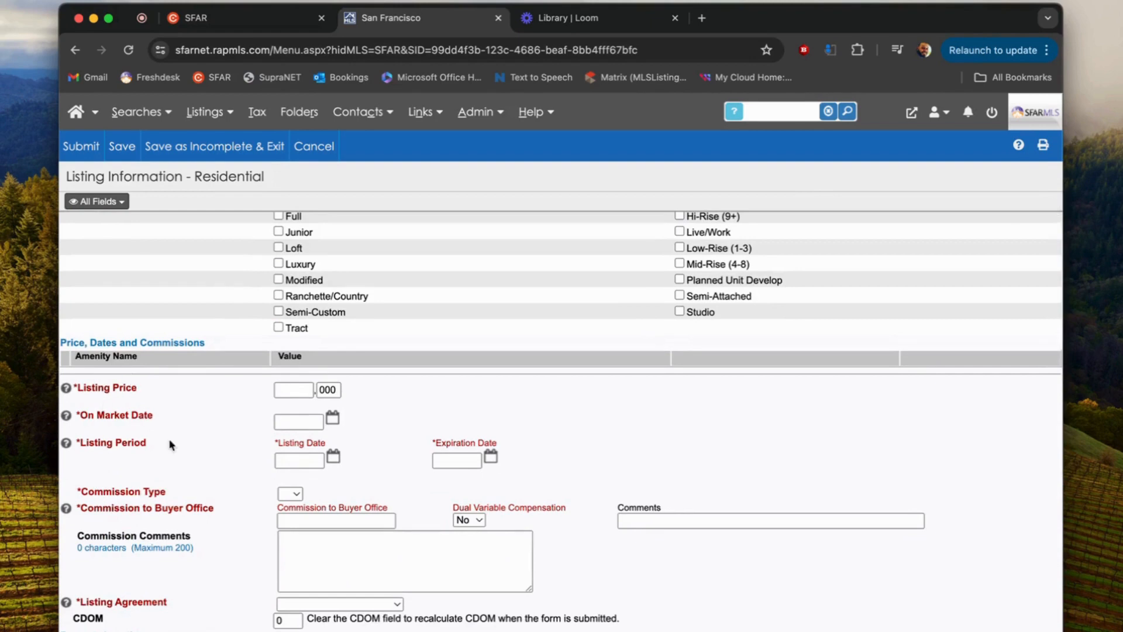
pyautogui.scroll(10, 206, 434)
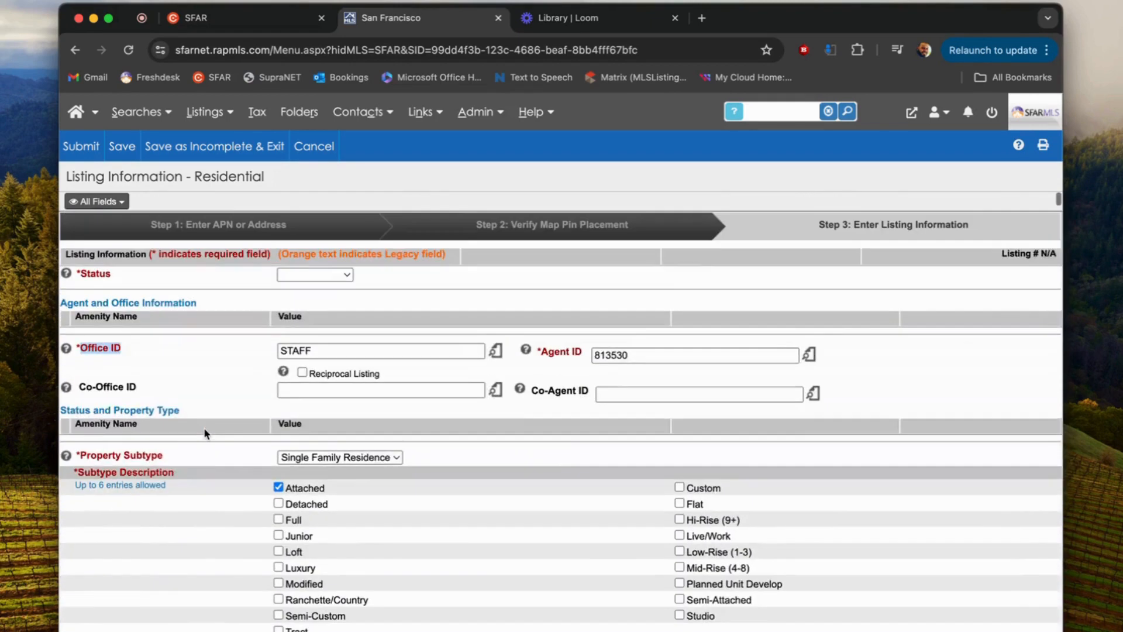
pyautogui.scroll(-8, 205, 433)
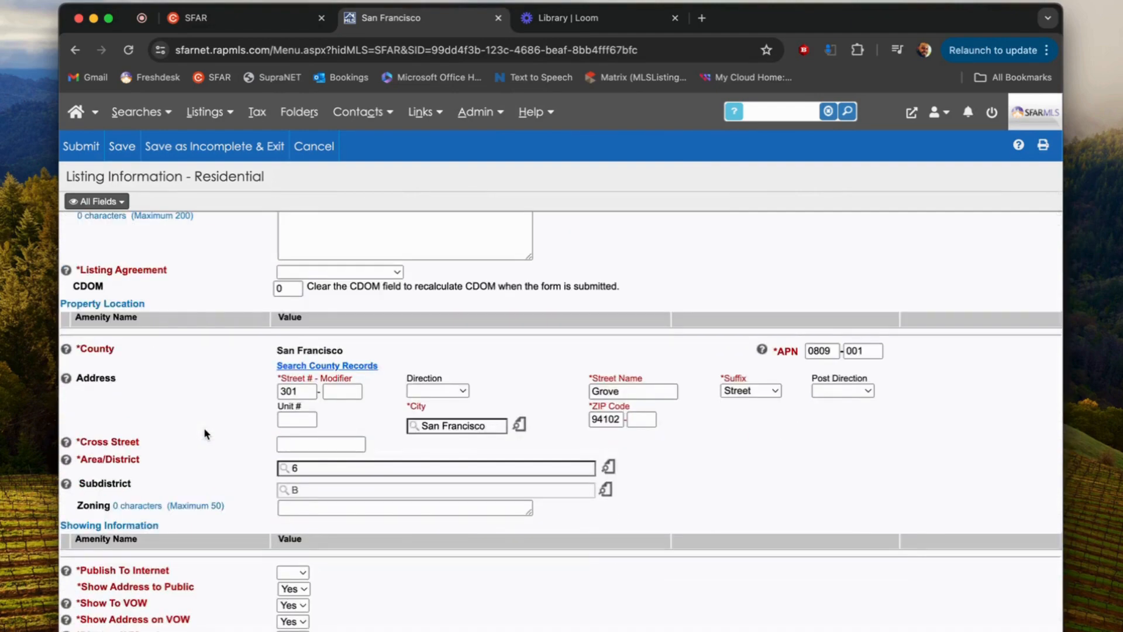
pyautogui.scroll(8, 203, 427)
pyautogui.click(88, 208)
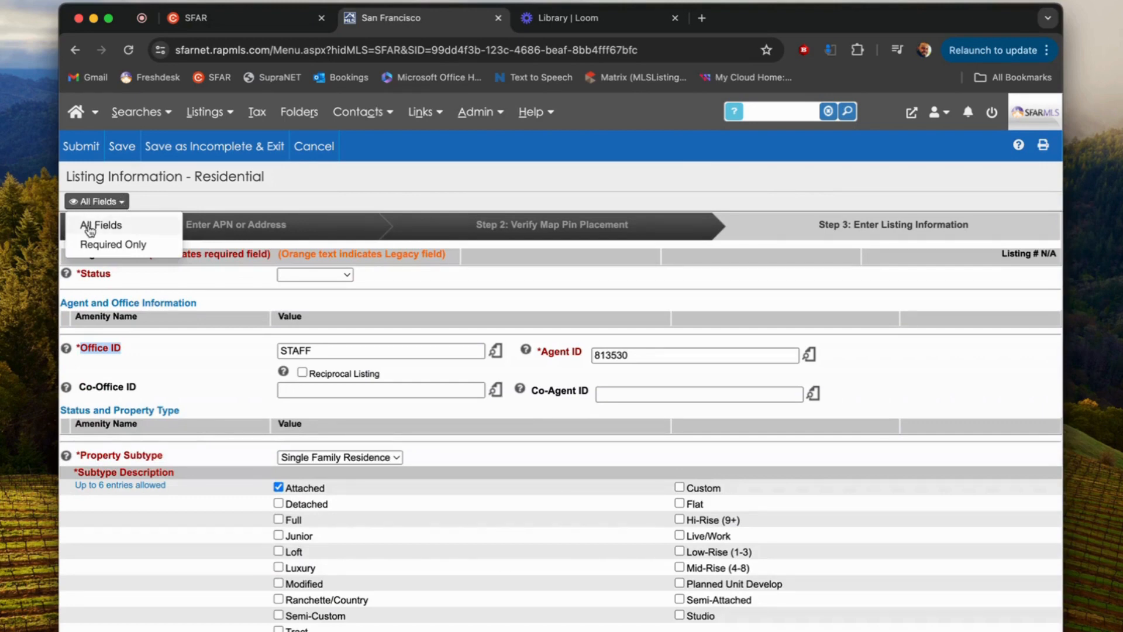
pyautogui.click(143, 244)
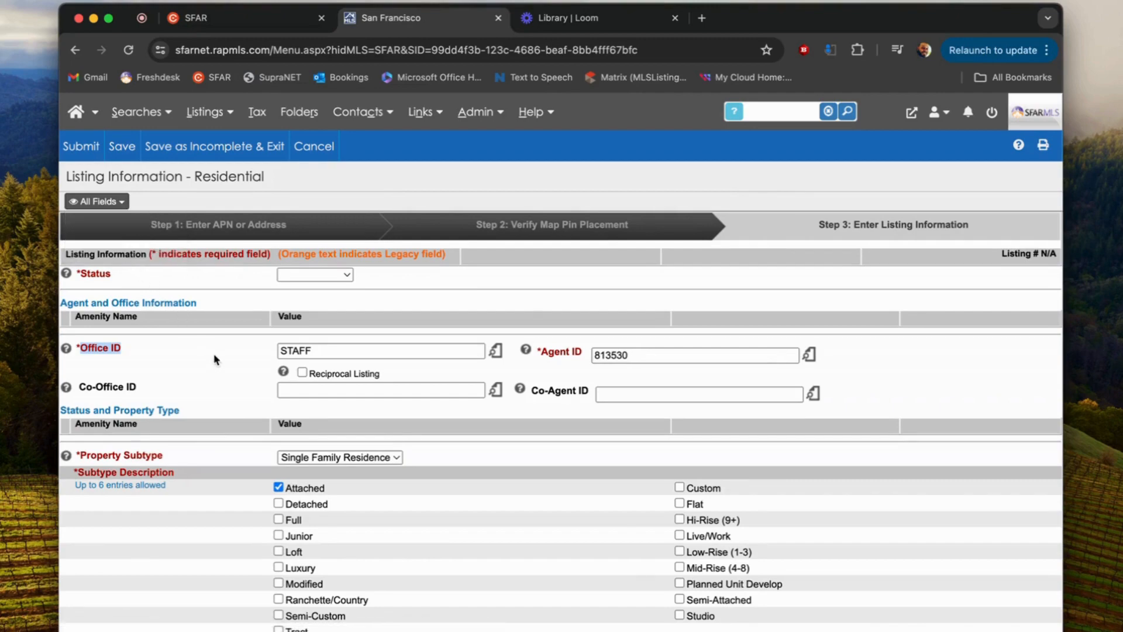
pyautogui.scroll(-15, 216, 360)
pyautogui.moveTo(80, 351); pyautogui.dragTo(191, 358)
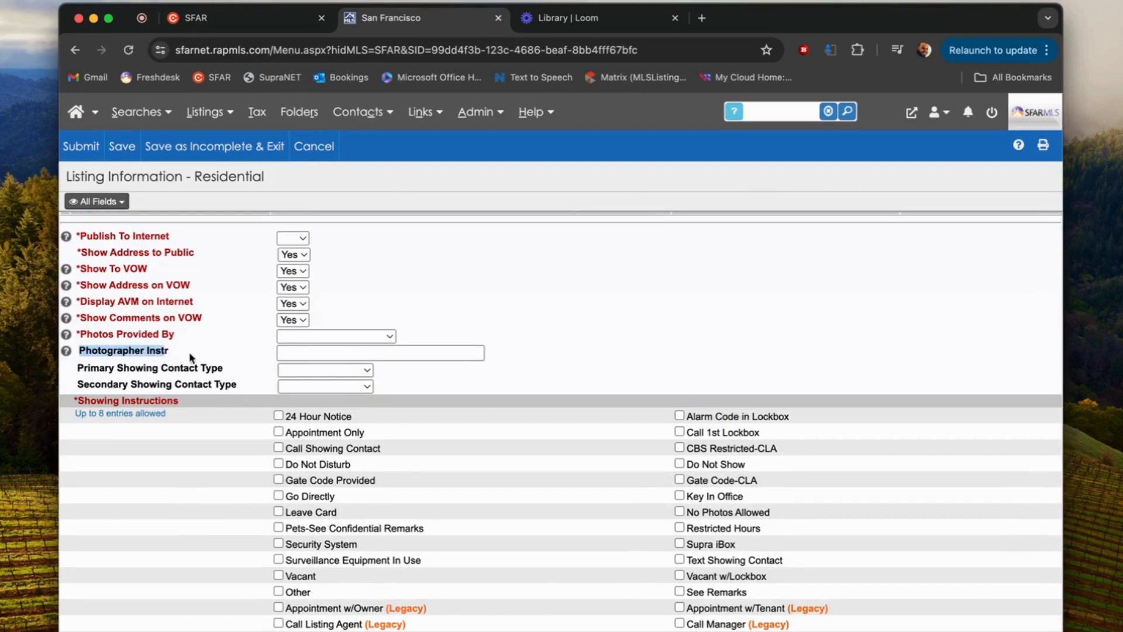
pyautogui.click(305, 354)
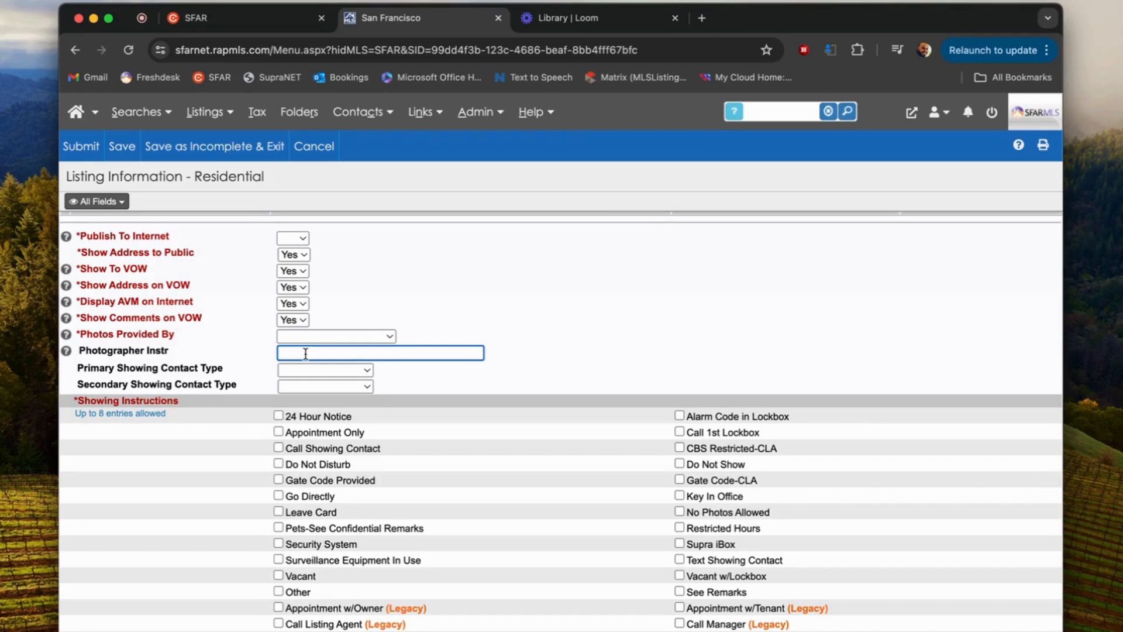
pyautogui.click(114, 203)
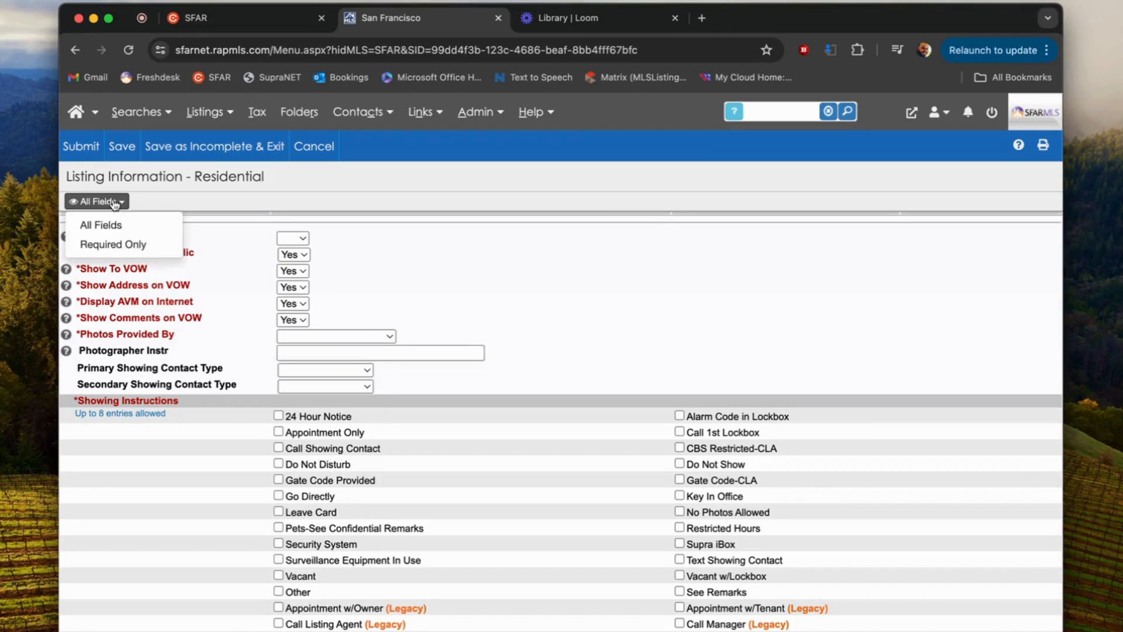
pyautogui.click(133, 248)
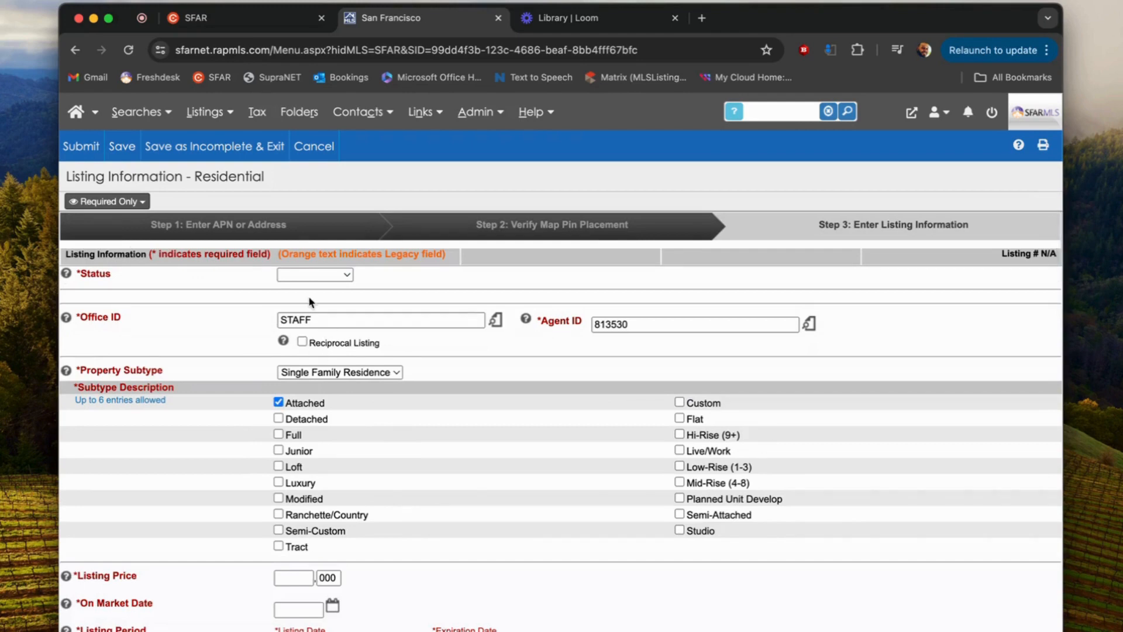
pyautogui.scroll(-10, 417, 442)
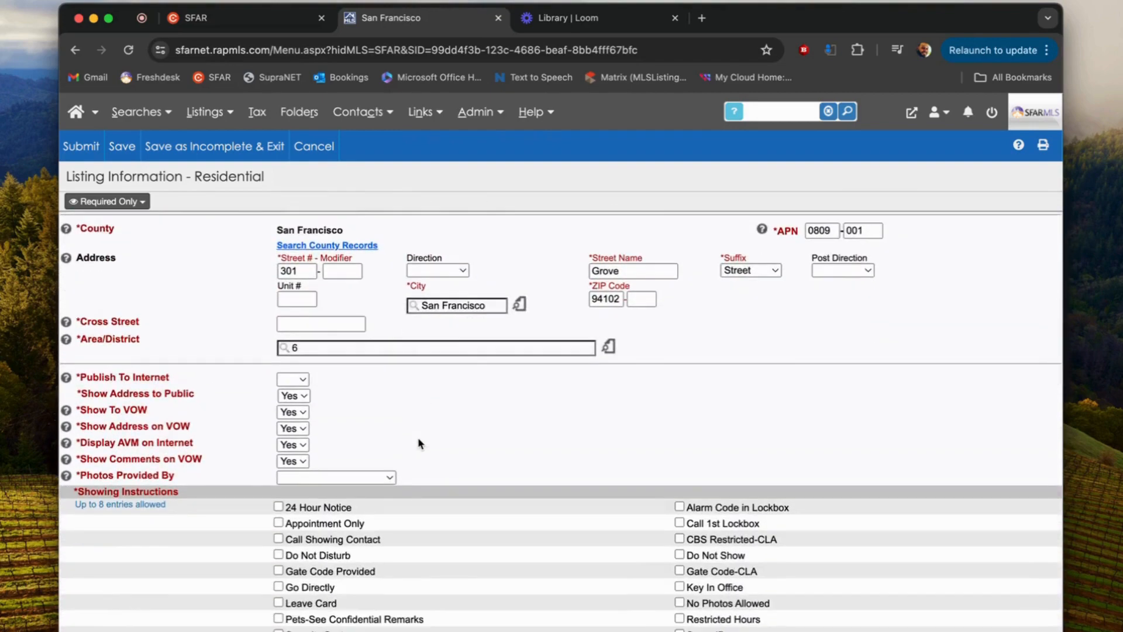
pyautogui.scroll(-10, 417, 443)
pyautogui.scroll(-5, 418, 443)
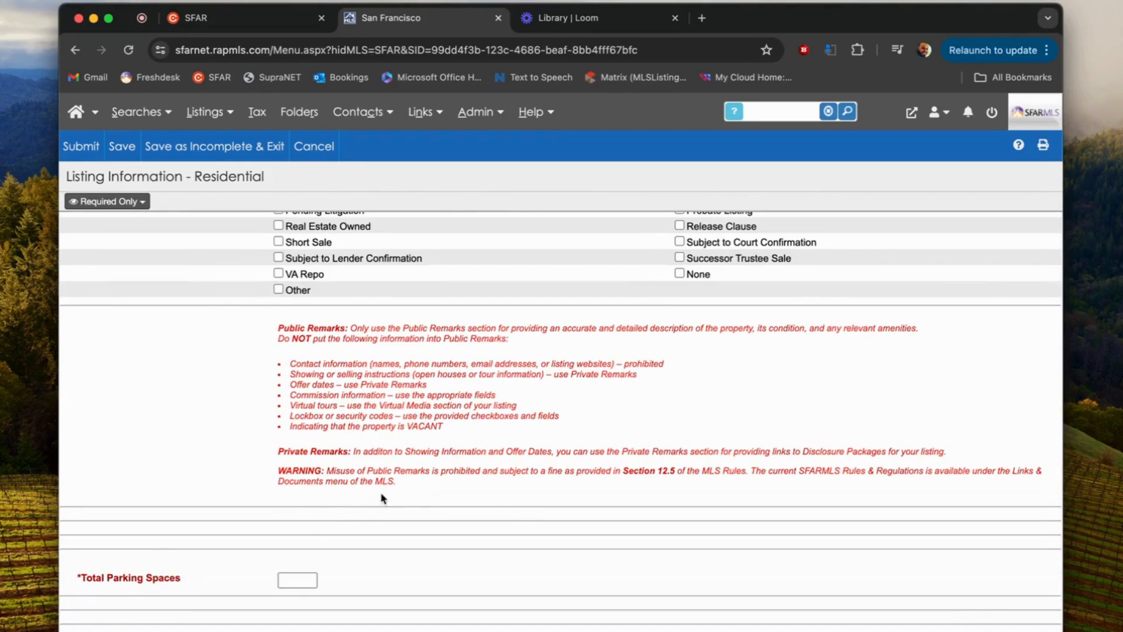
pyautogui.scroll(-1, 295, 512)
pyautogui.scroll(-5, 294, 512)
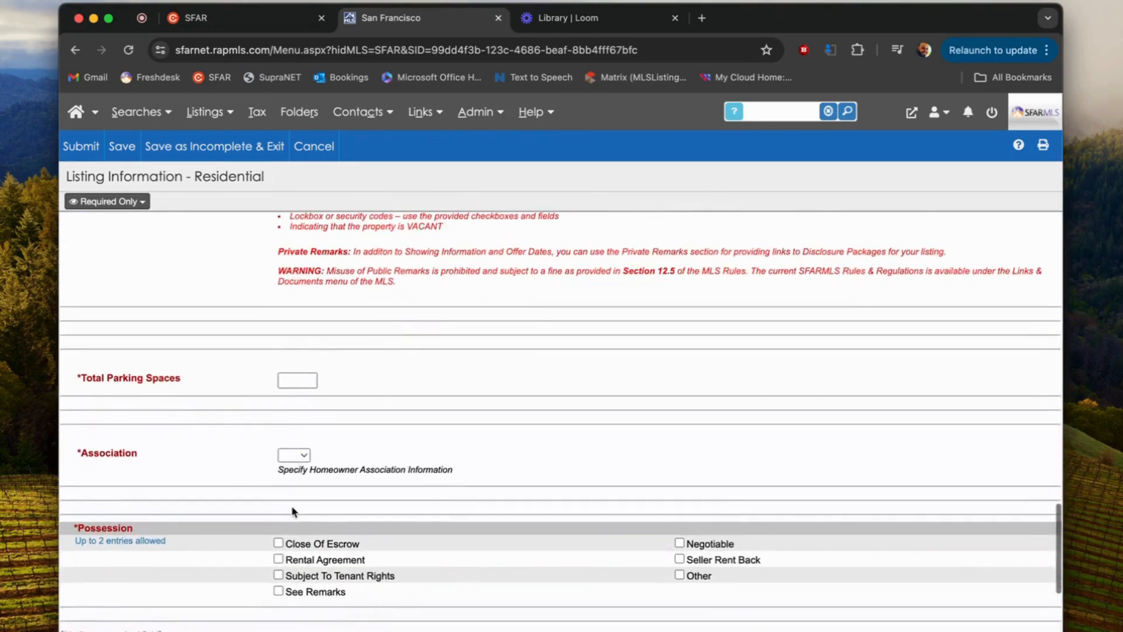
pyautogui.scroll(-3, 292, 510)
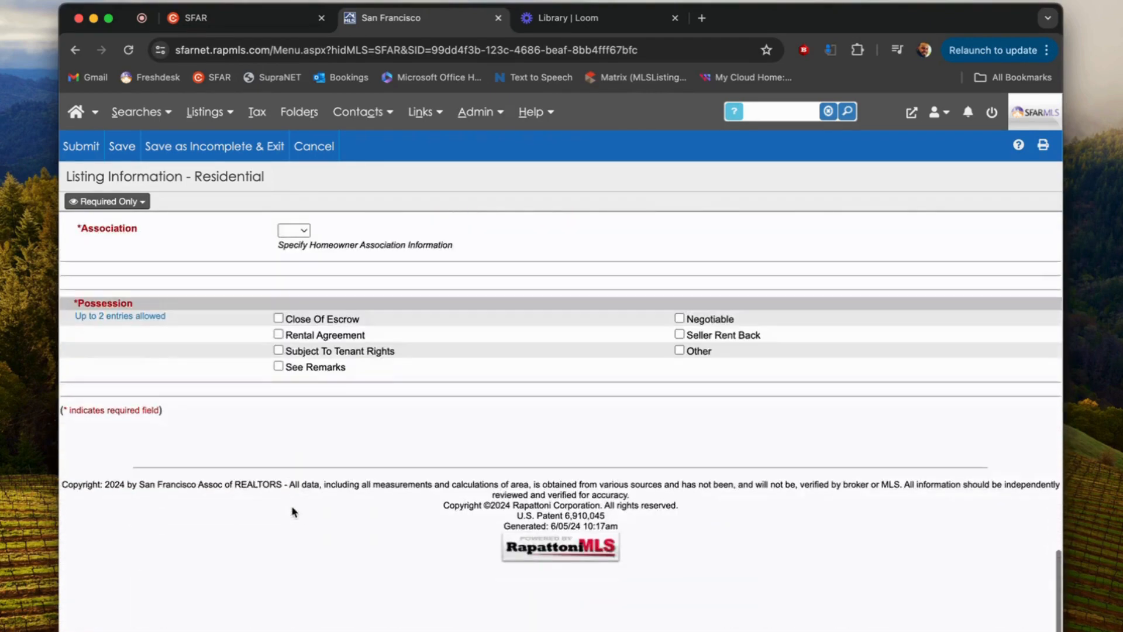
pyautogui.scroll(20, 292, 510)
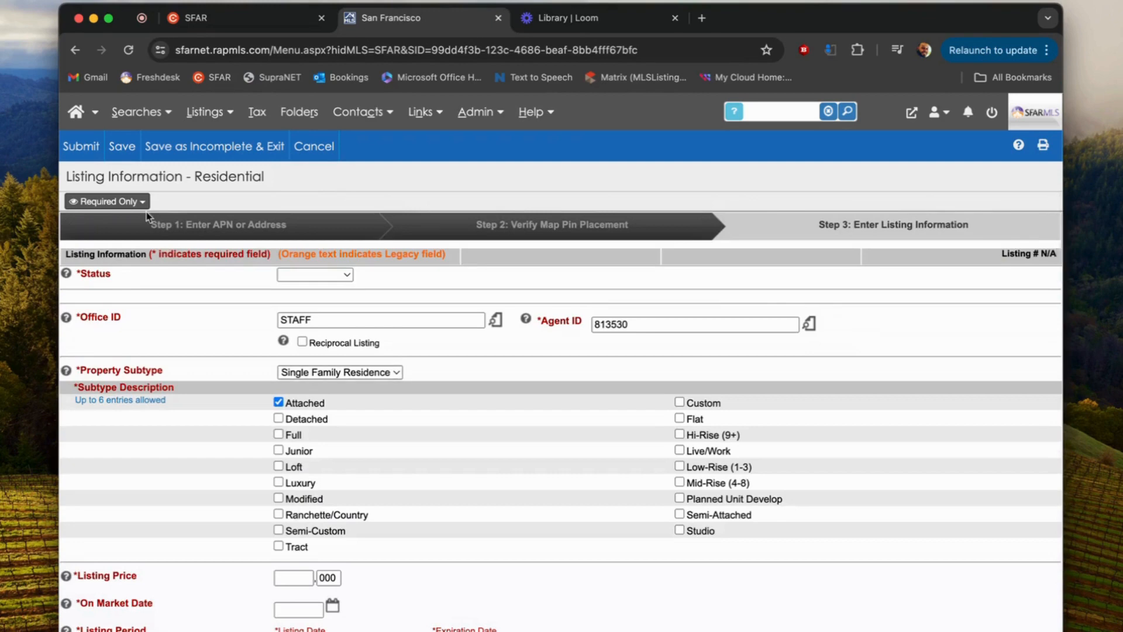
pyautogui.click(133, 201)
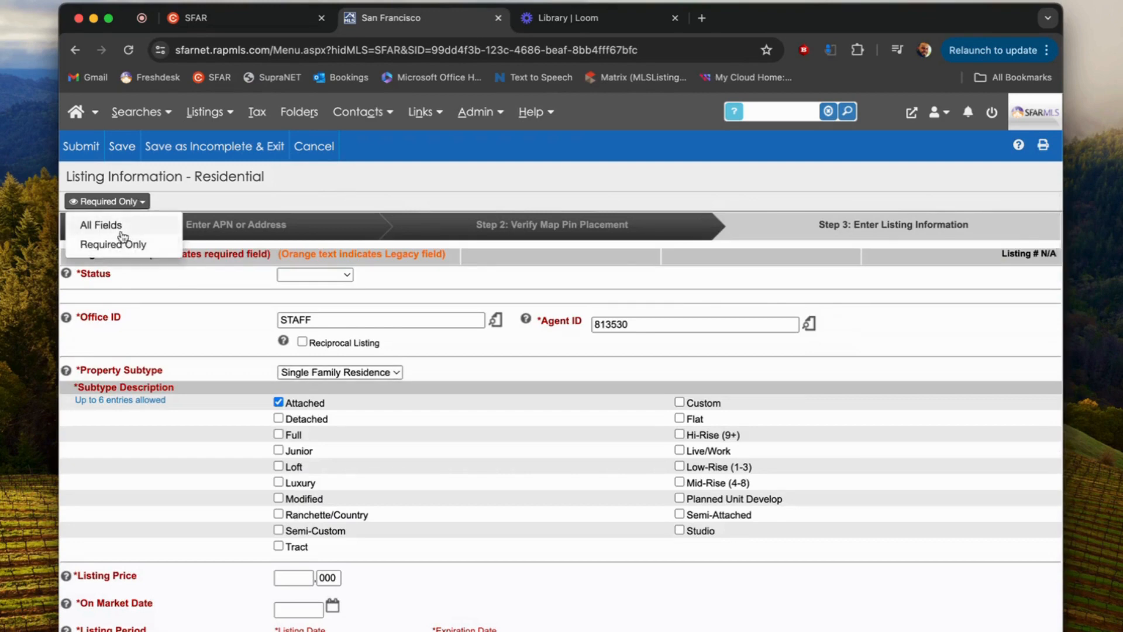
pyautogui.click(126, 226)
pyautogui.scroll(-15, 287, 397)
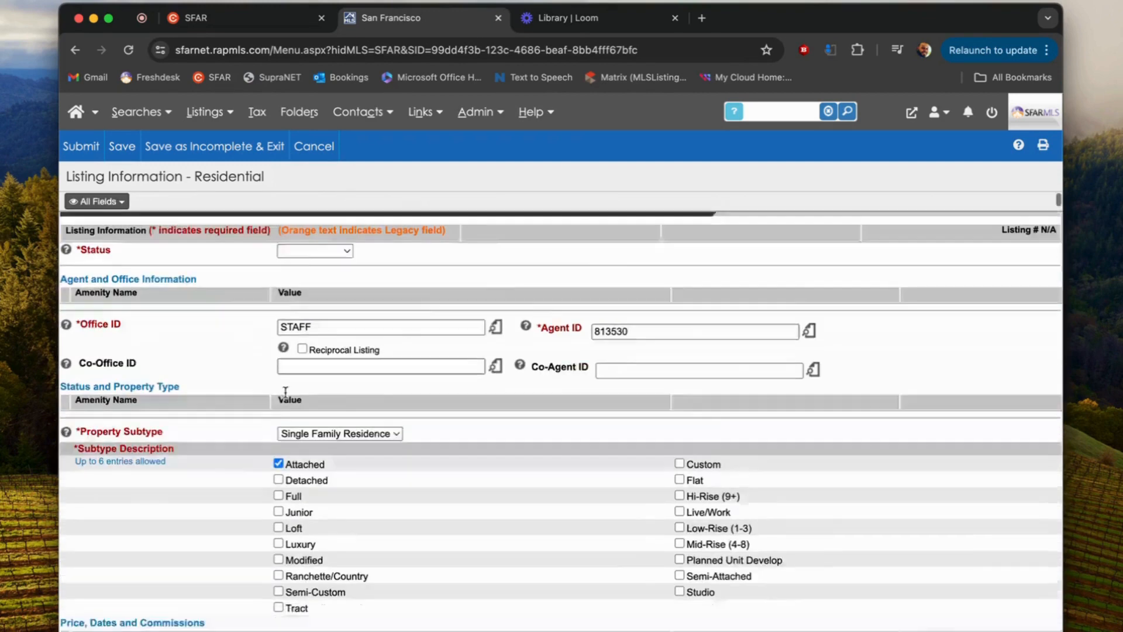
pyautogui.scroll(-15, 287, 396)
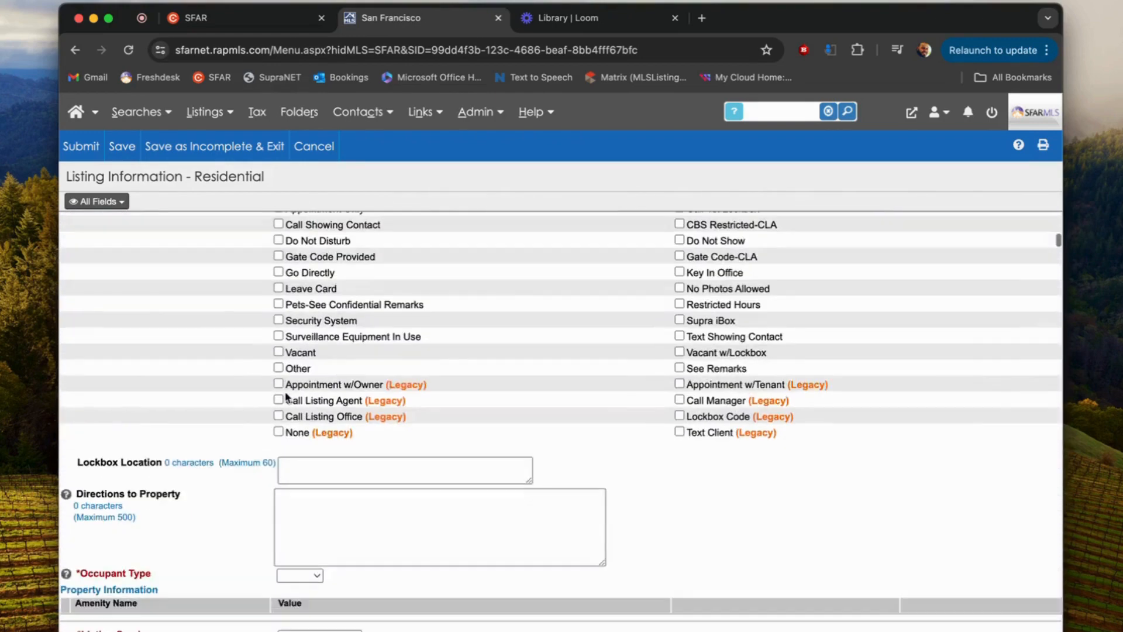
pyautogui.scroll(-5, 287, 397)
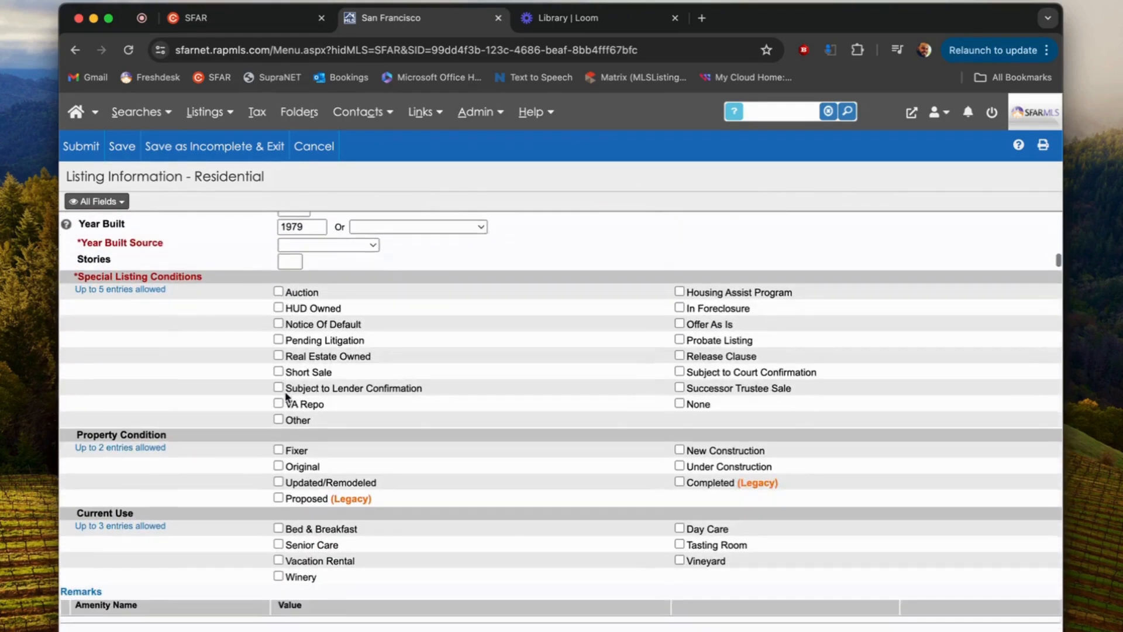
pyautogui.scroll(-8, 287, 397)
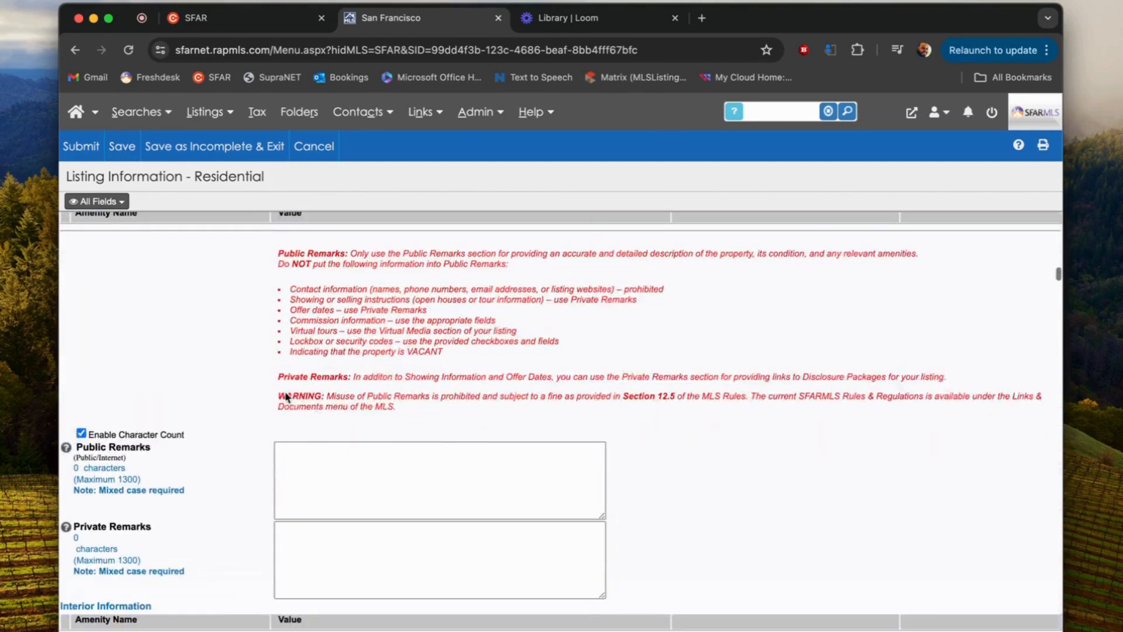
pyautogui.scroll(3, 286, 395)
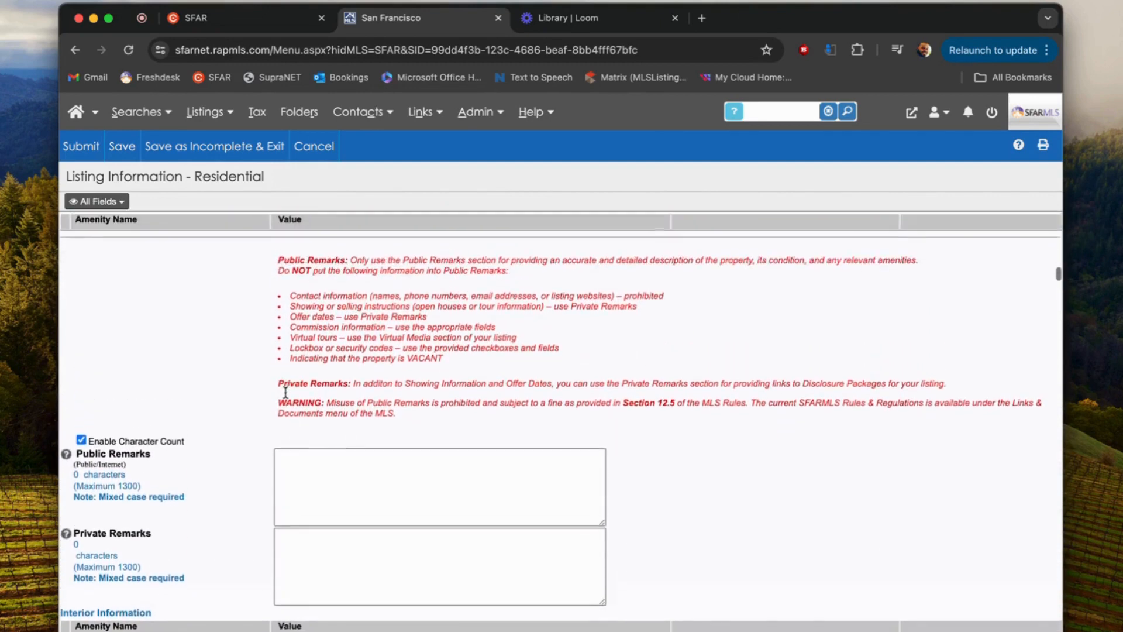
pyautogui.scroll(2, 332, 374)
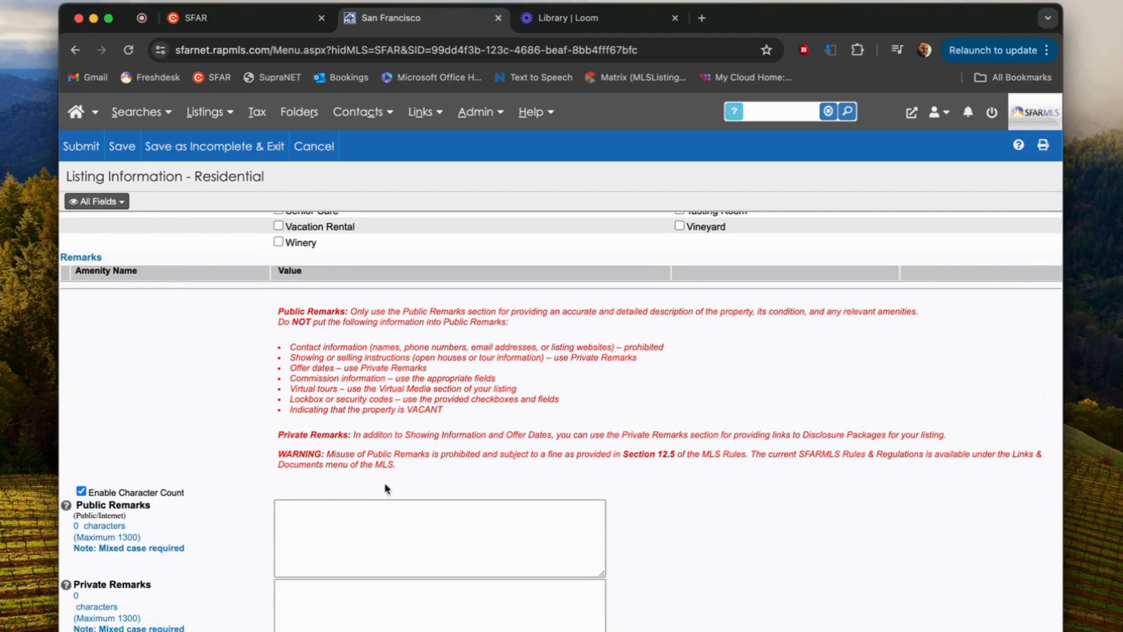
pyautogui.moveTo(401, 462); pyautogui.dragTo(269, 317)
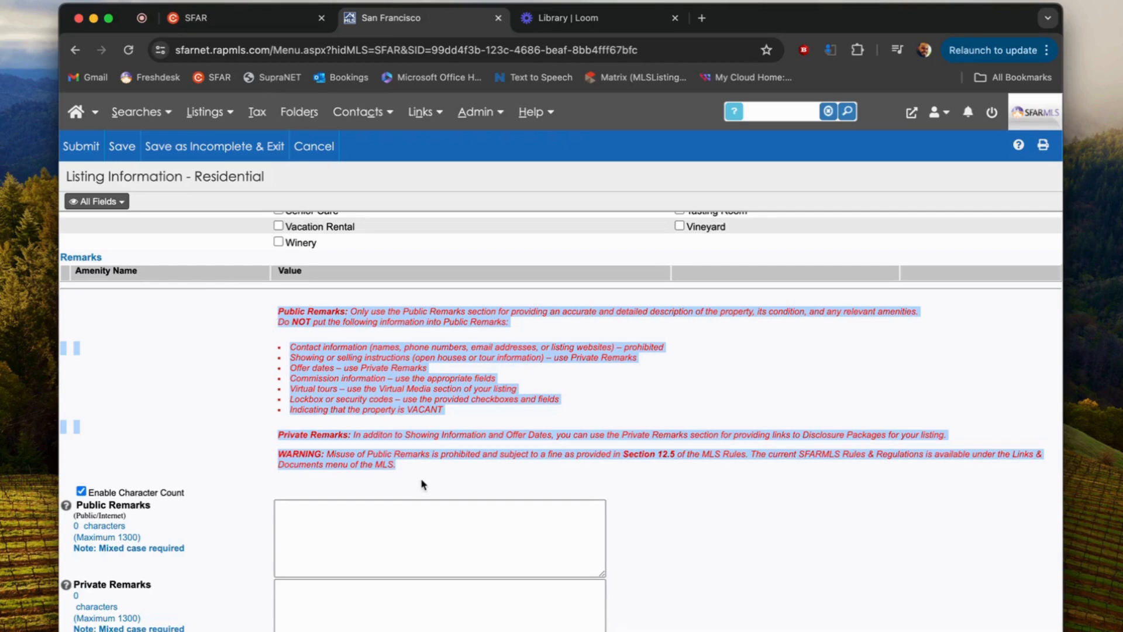
pyautogui.click(503, 430)
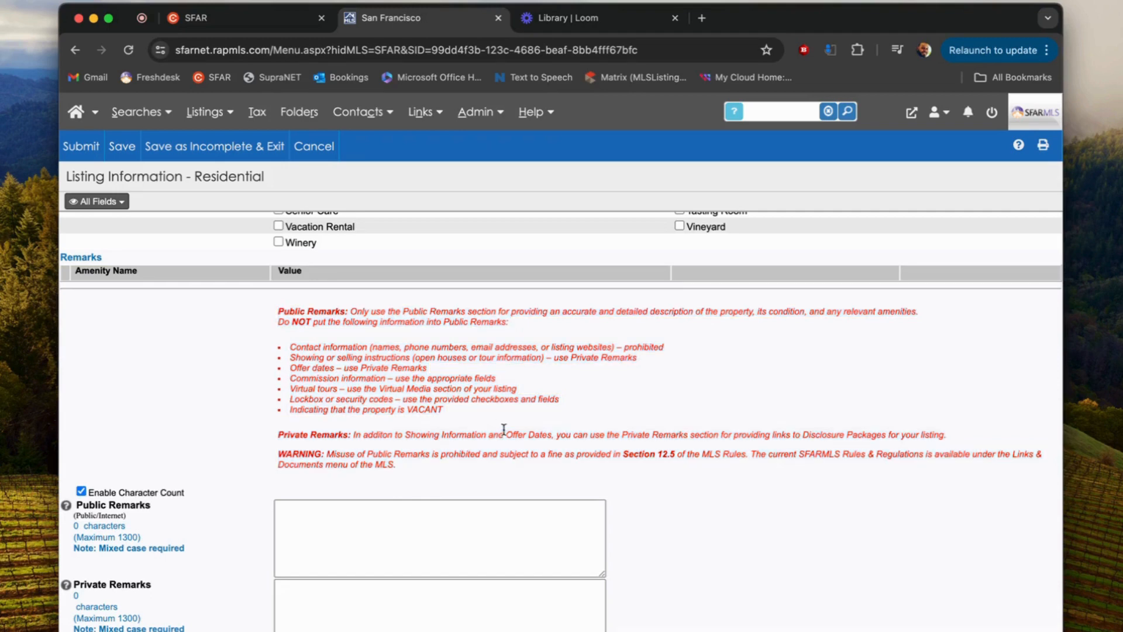
pyautogui.moveTo(426, 322); pyautogui.dragTo(444, 416)
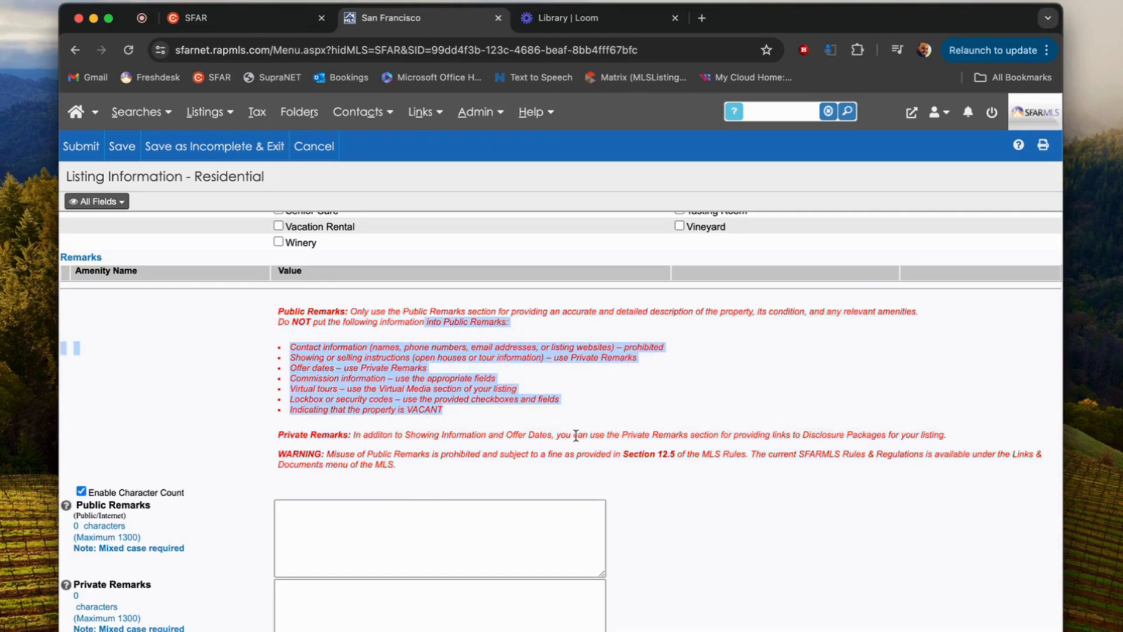
pyautogui.click(615, 455)
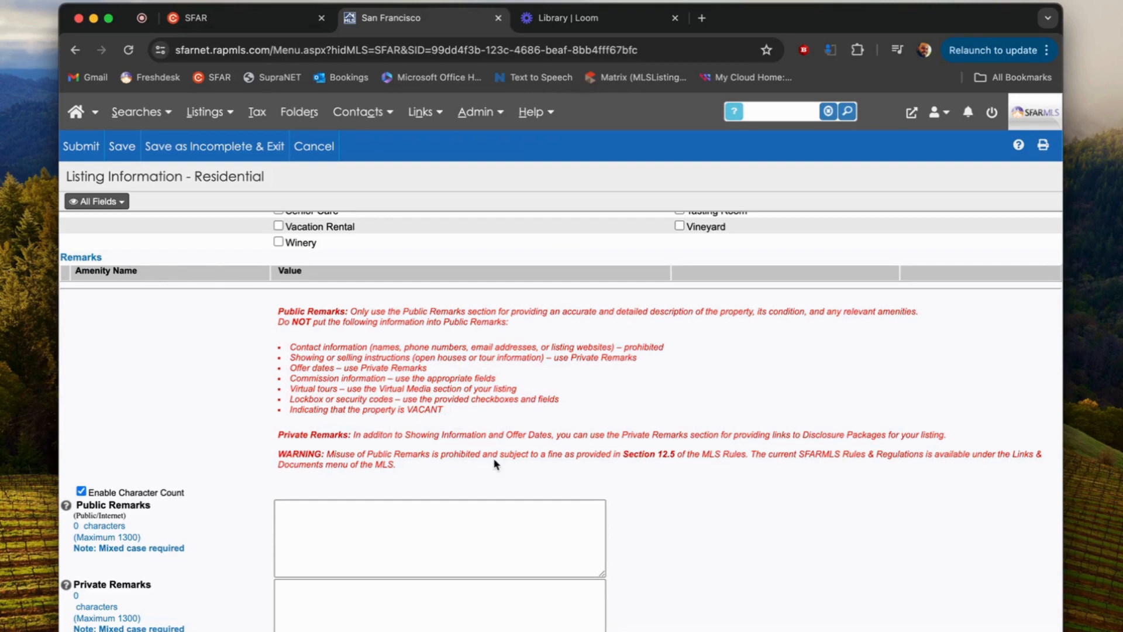
pyautogui.scroll(-1, 494, 464)
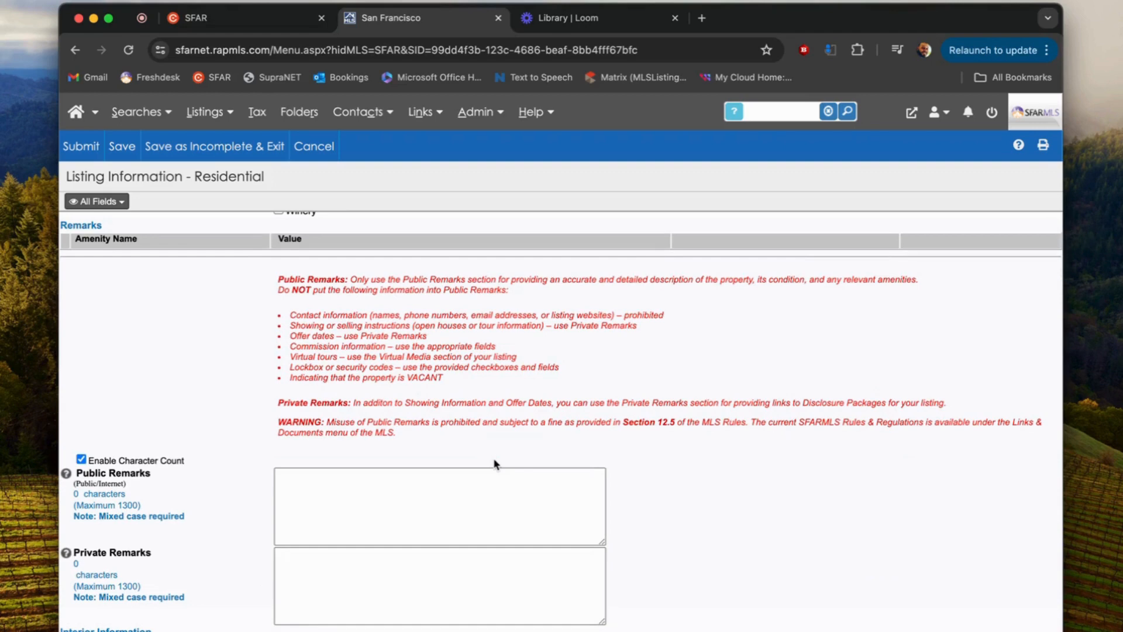
pyautogui.scroll(-3, 511, 493)
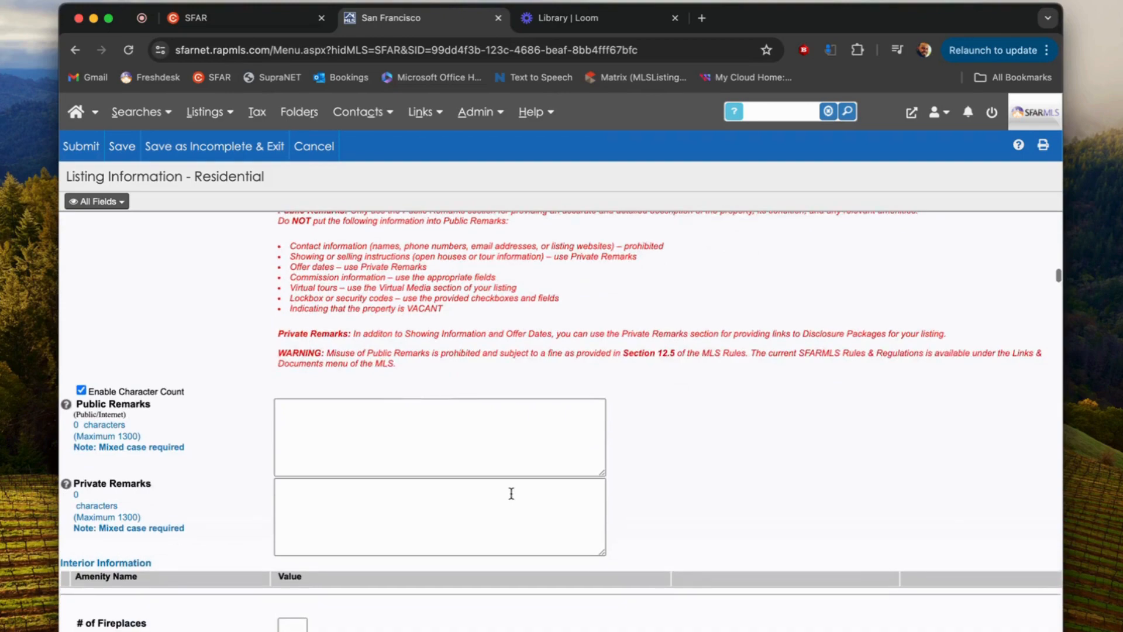
pyautogui.scroll(-15, 511, 494)
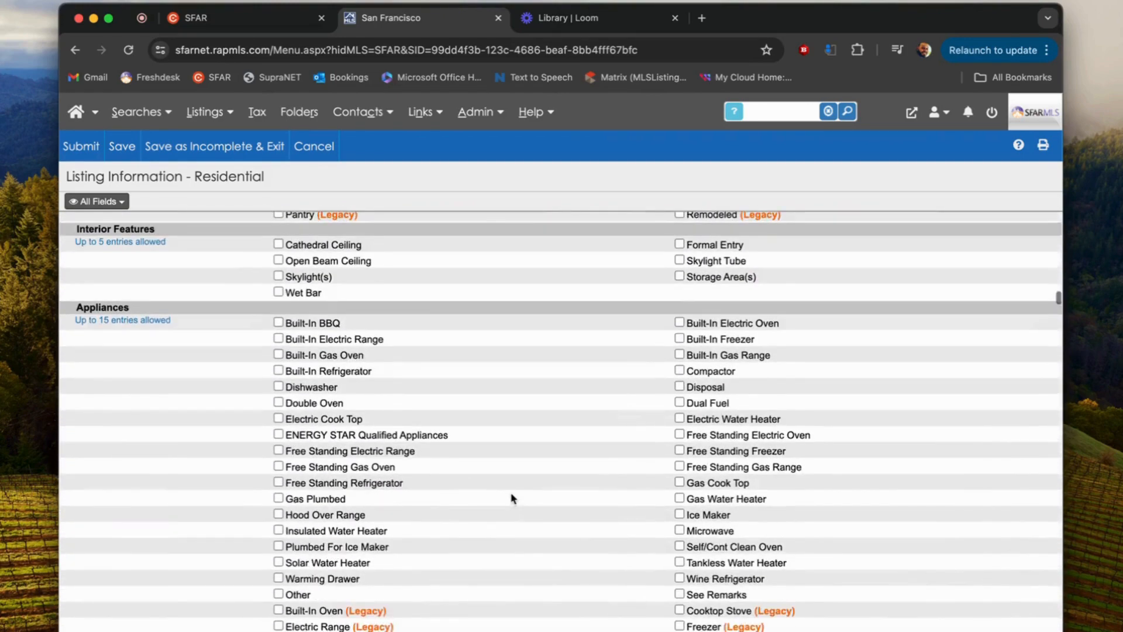
pyautogui.scroll(-10, 513, 498)
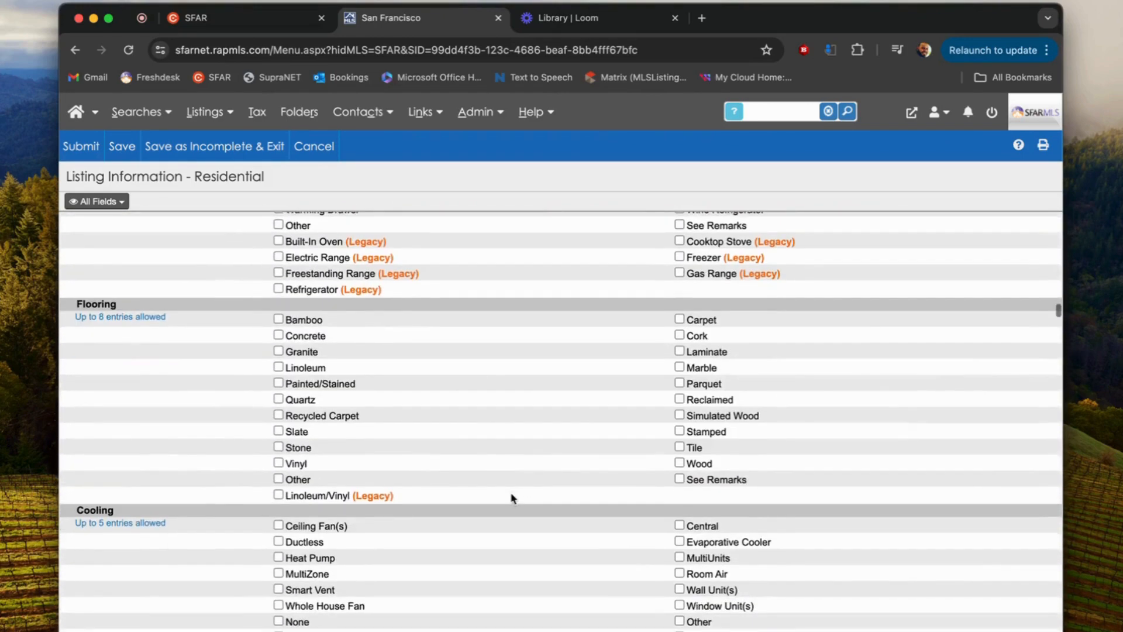
pyautogui.scroll(-3, 511, 498)
pyautogui.scroll(11, 510, 496)
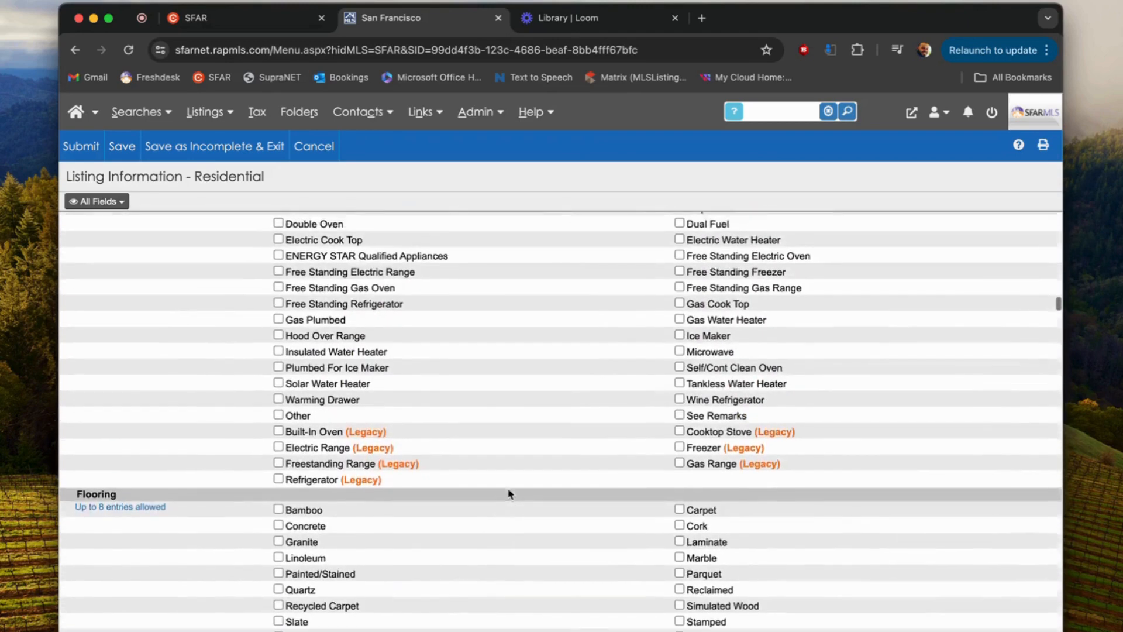
pyautogui.scroll(11, 508, 494)
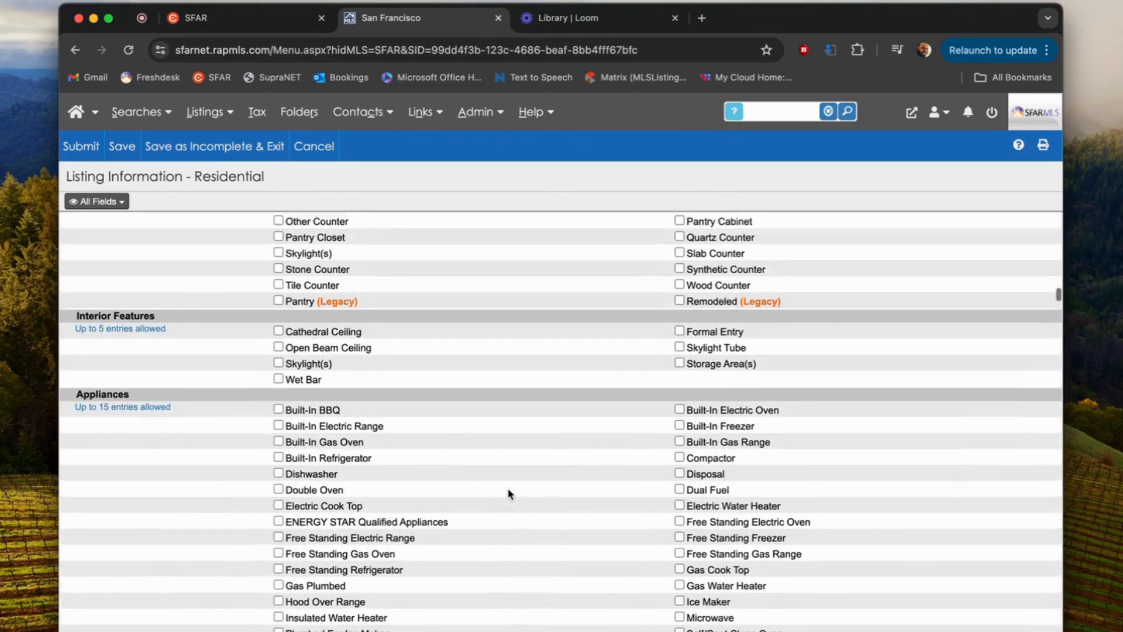
pyautogui.scroll(7, 509, 494)
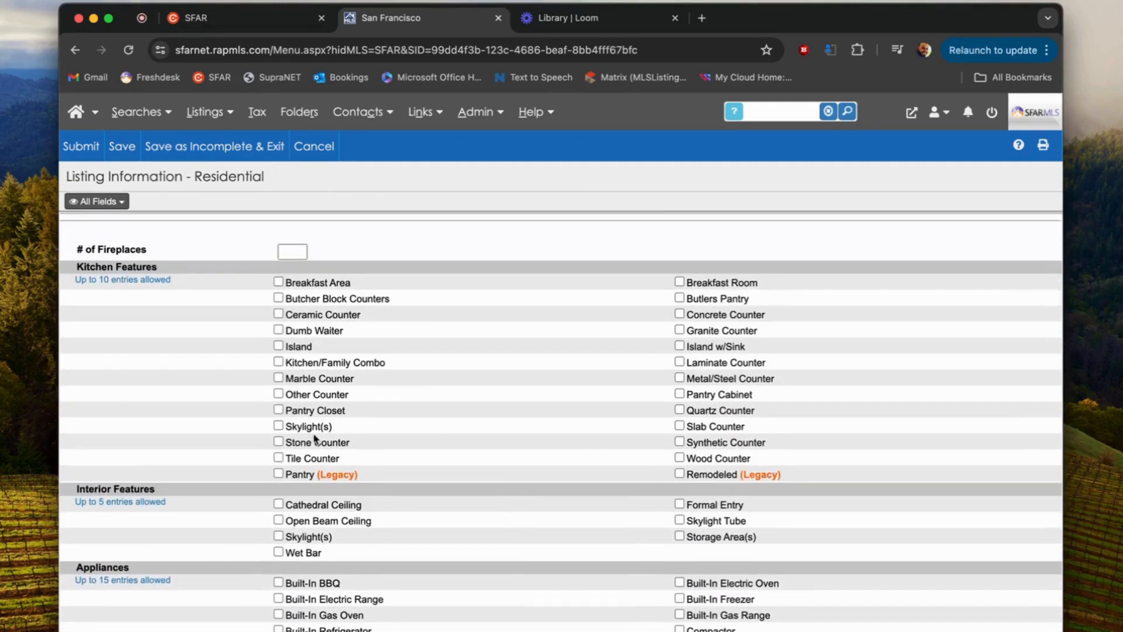
pyautogui.scroll(-20, 314, 438)
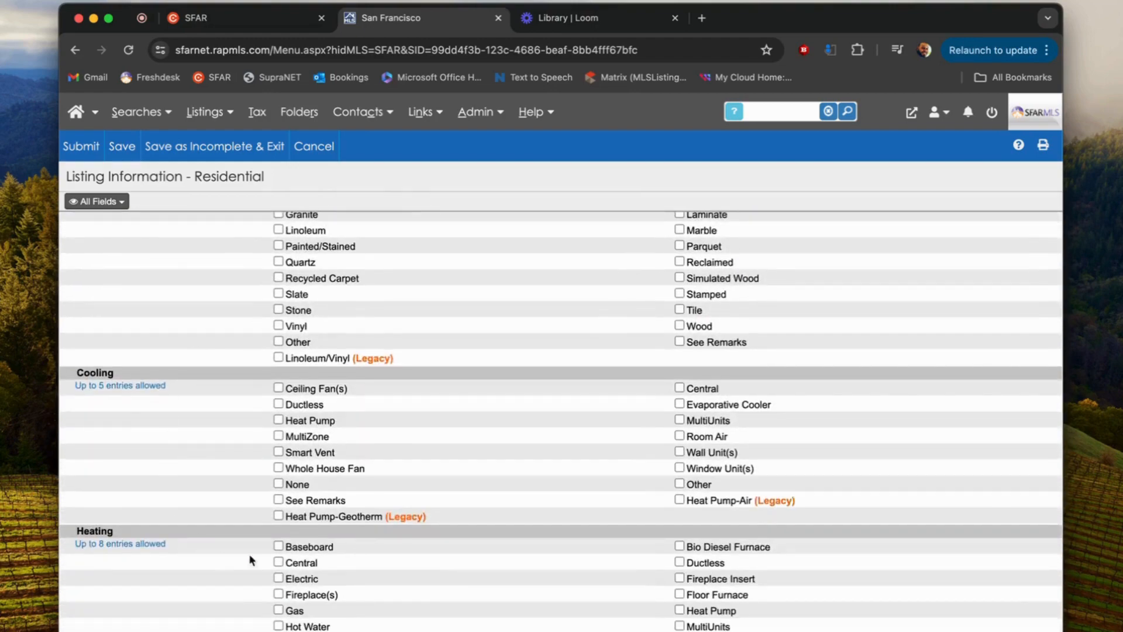
pyautogui.scroll(-20, 288, 405)
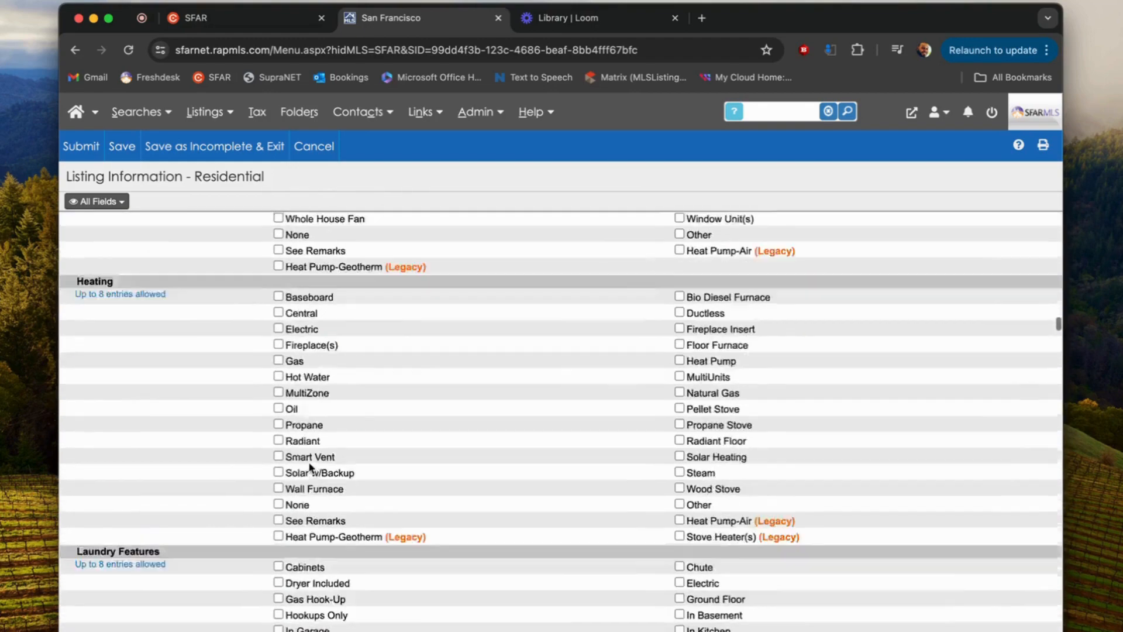
pyautogui.scroll(-20, 310, 464)
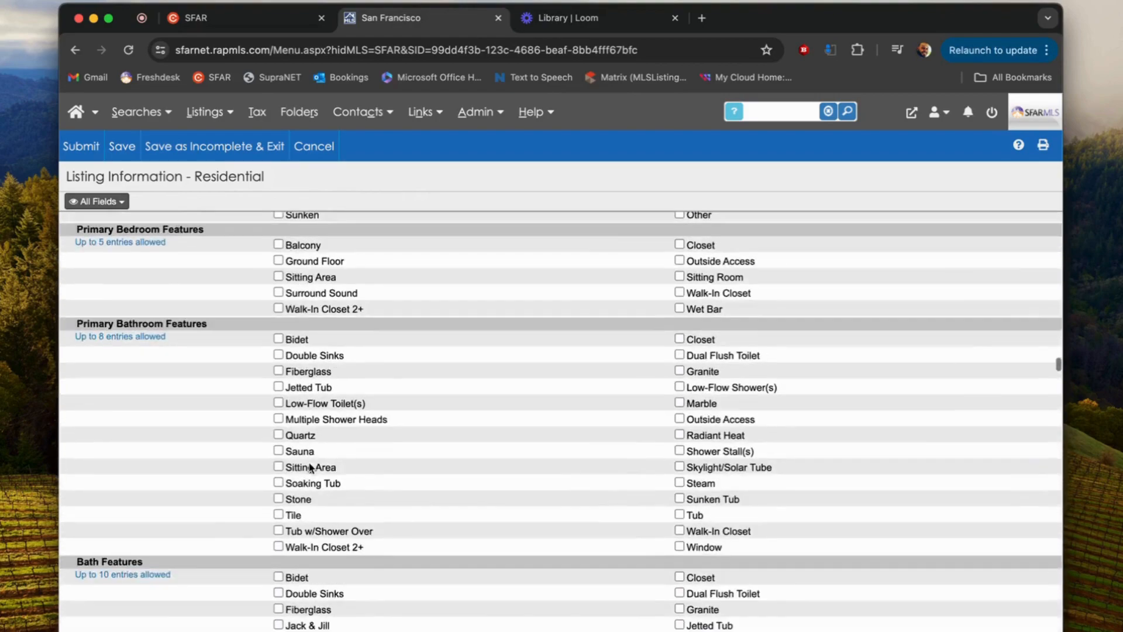
pyautogui.scroll(-20, 310, 458)
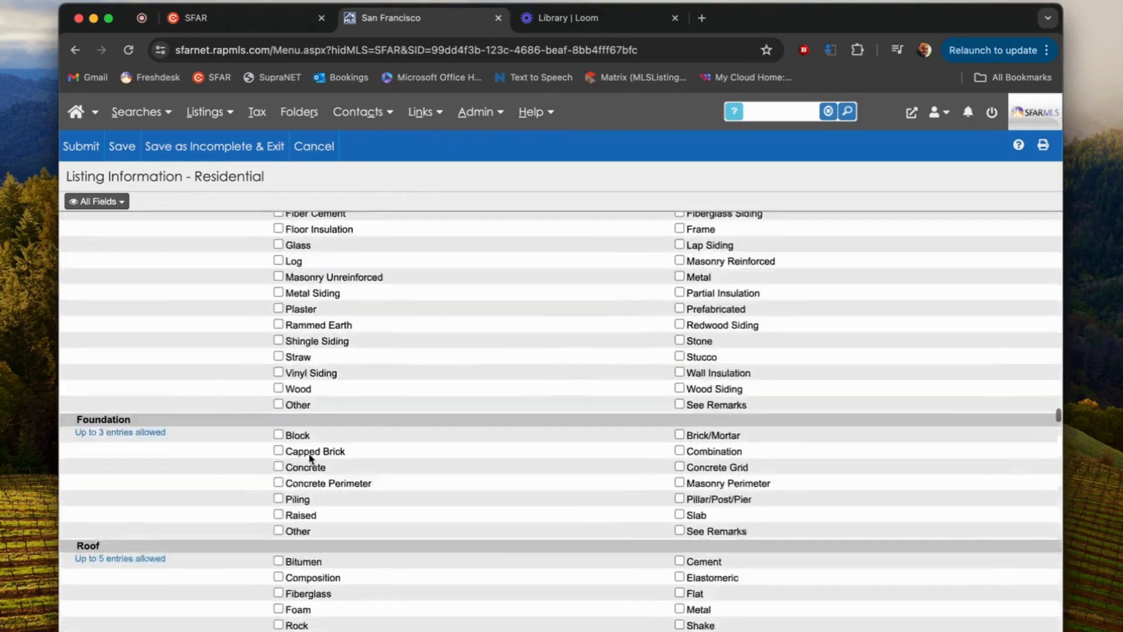
pyautogui.scroll(-20, 310, 458)
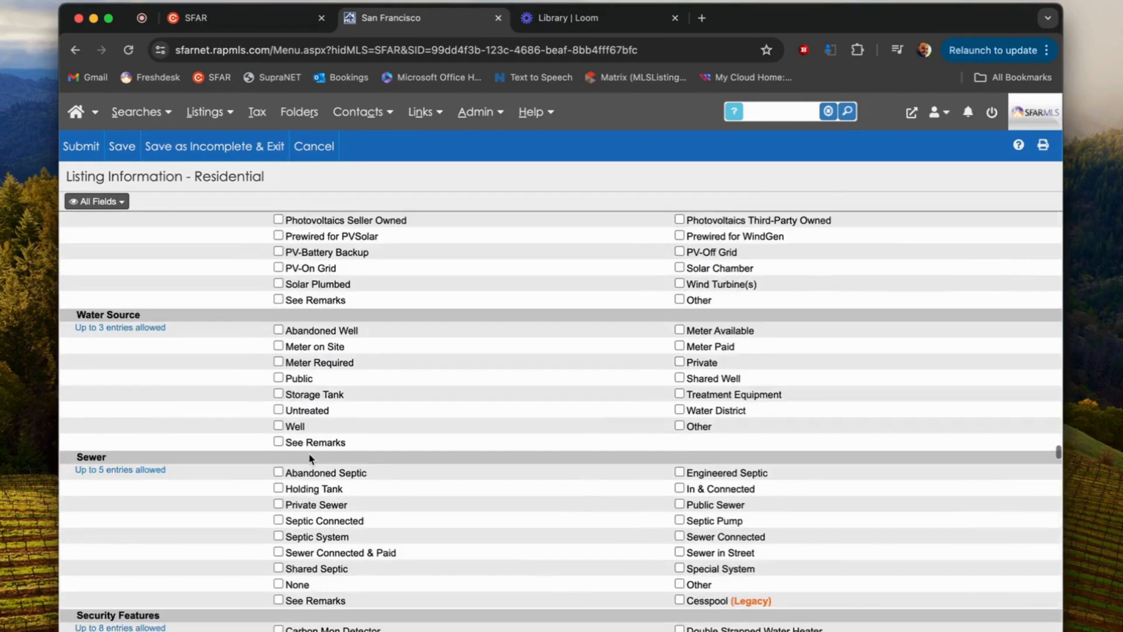
pyautogui.scroll(-3, 309, 458)
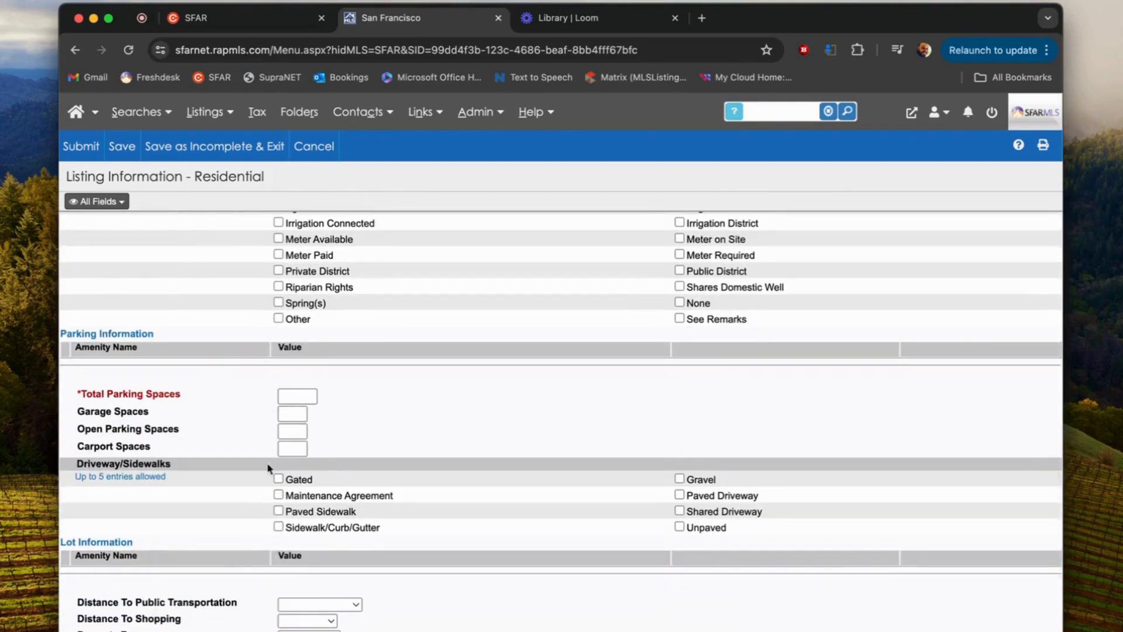
pyautogui.scroll(-1, 281, 473)
pyautogui.scroll(-1, 281, 472)
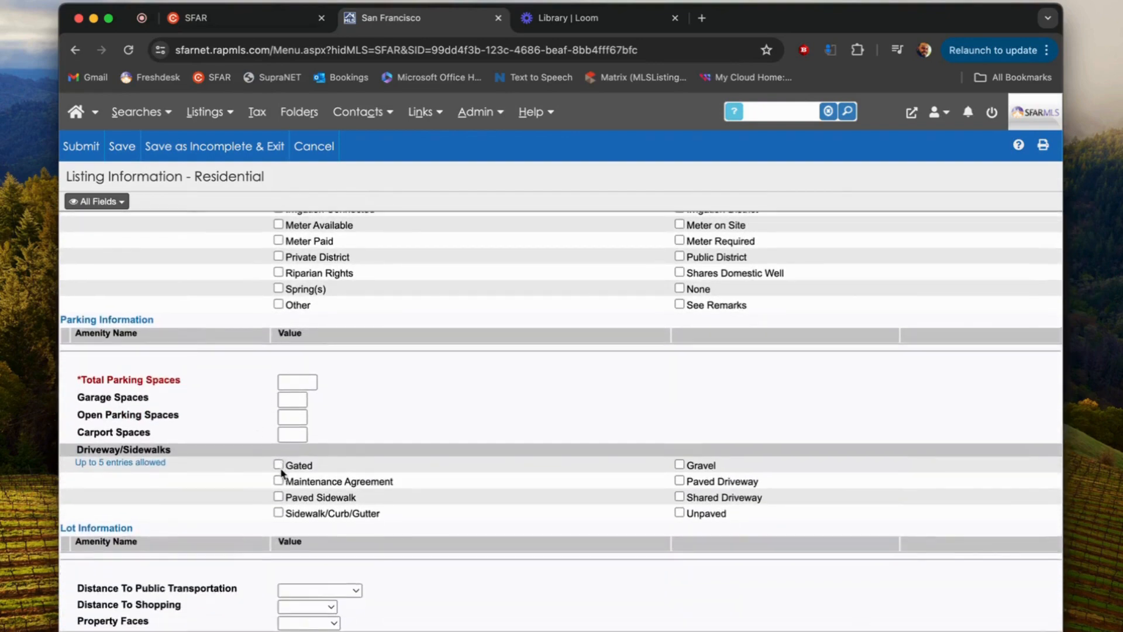
pyautogui.scroll(-10, 280, 471)
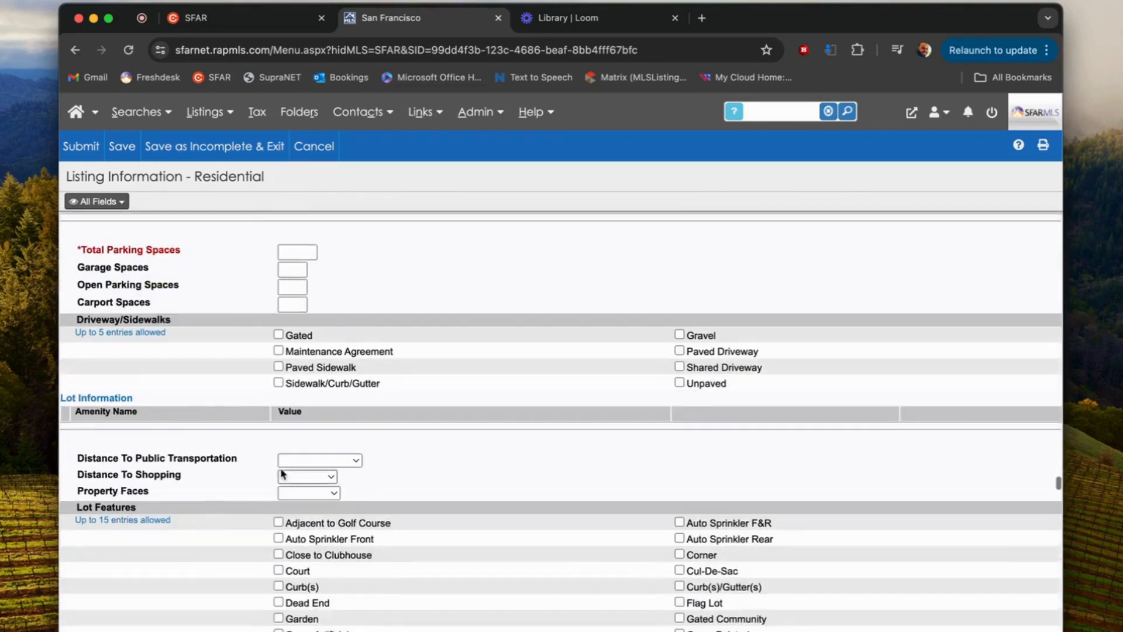
pyautogui.scroll(-15, 281, 471)
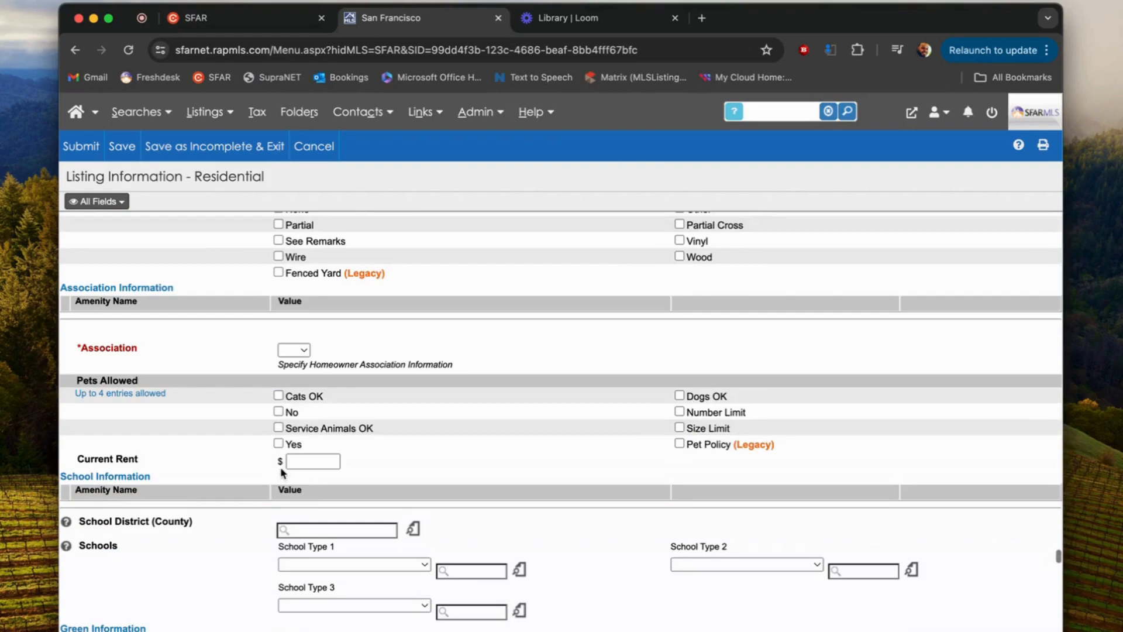
# Step: Set Association to Yes to view the Association Name field, then change it back to No
pyautogui.click(295, 350)
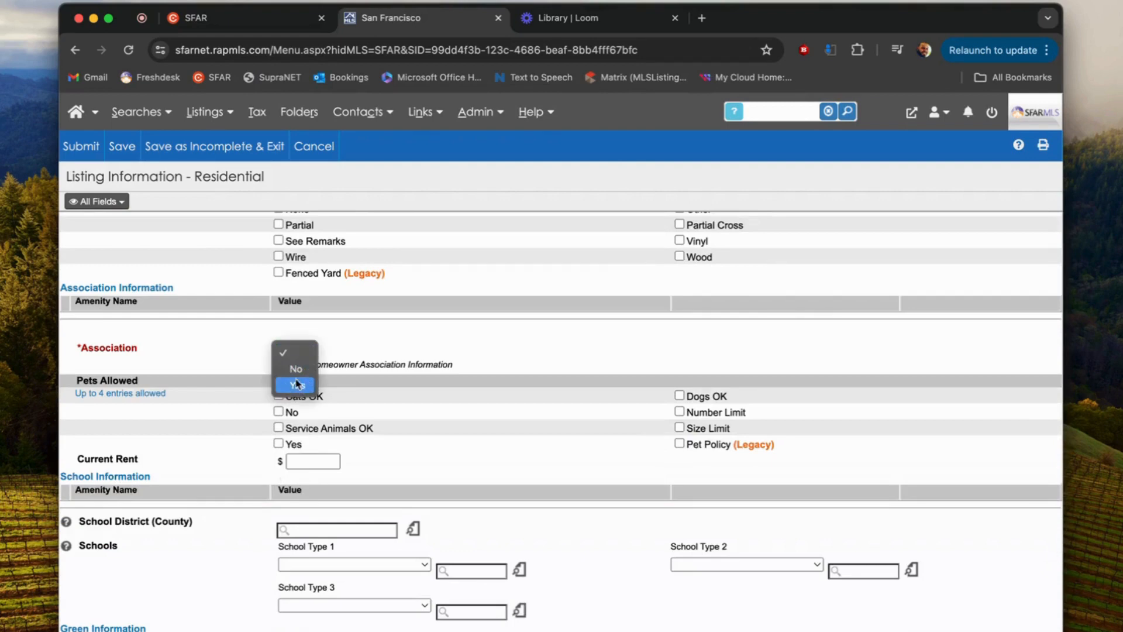
pyautogui.click(298, 386)
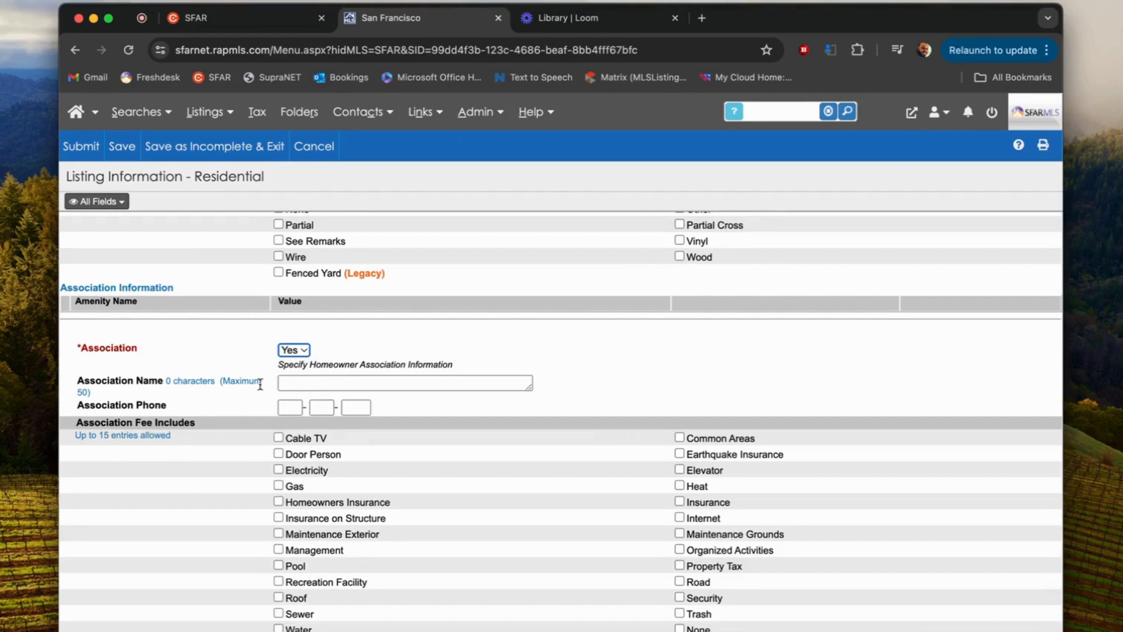
pyautogui.click(283, 385)
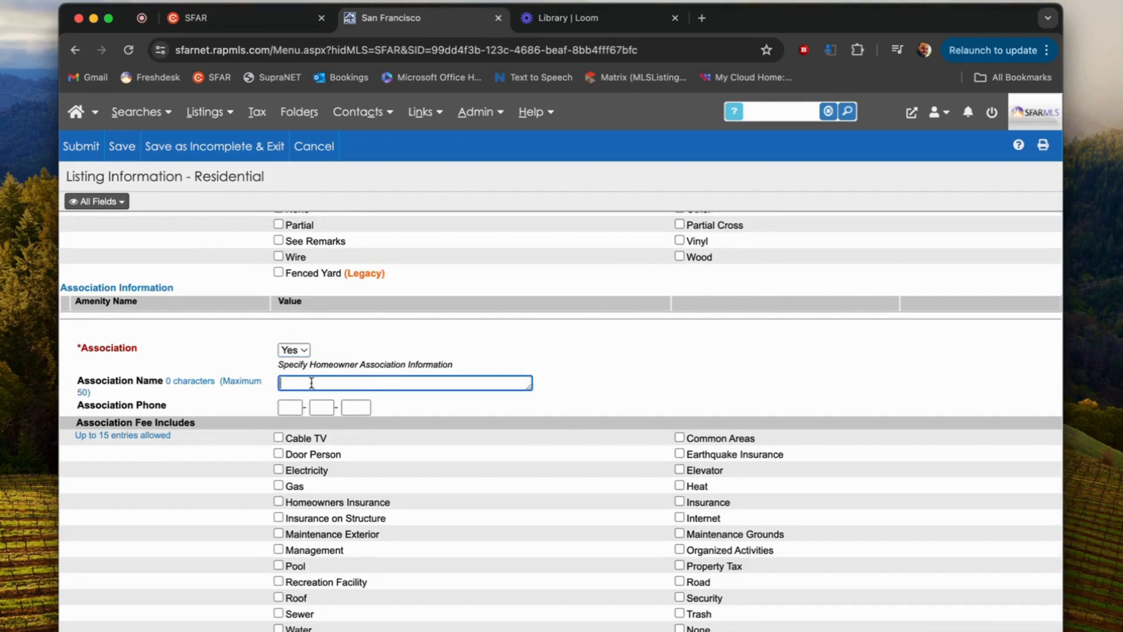
pyautogui.click(275, 413)
pyautogui.scroll(-3, 281, 504)
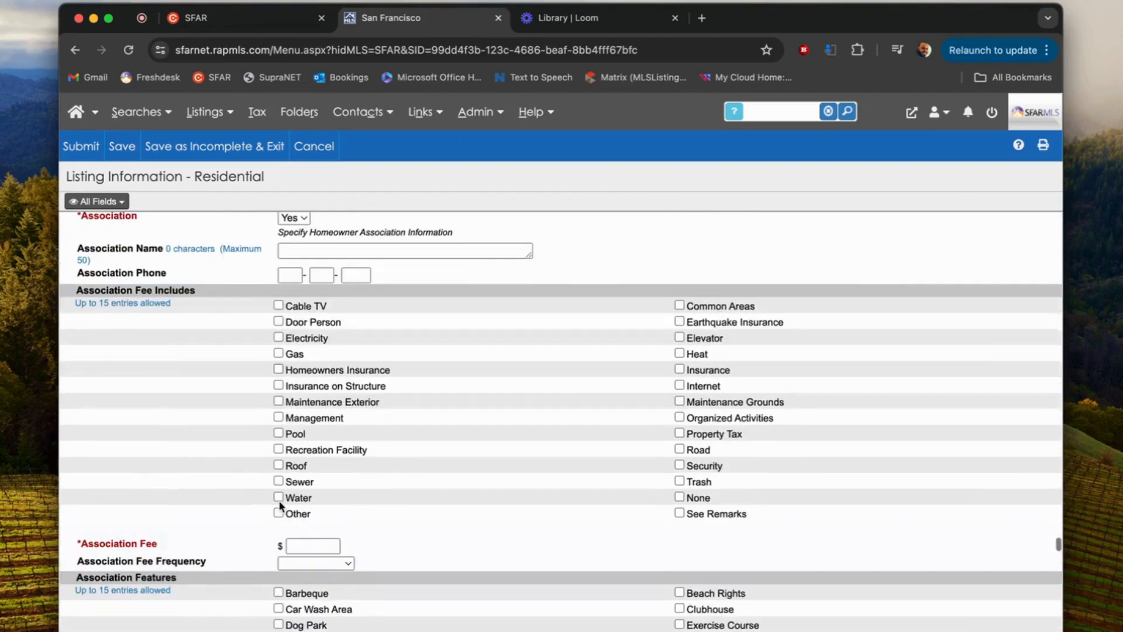
pyautogui.scroll(2, 304, 526)
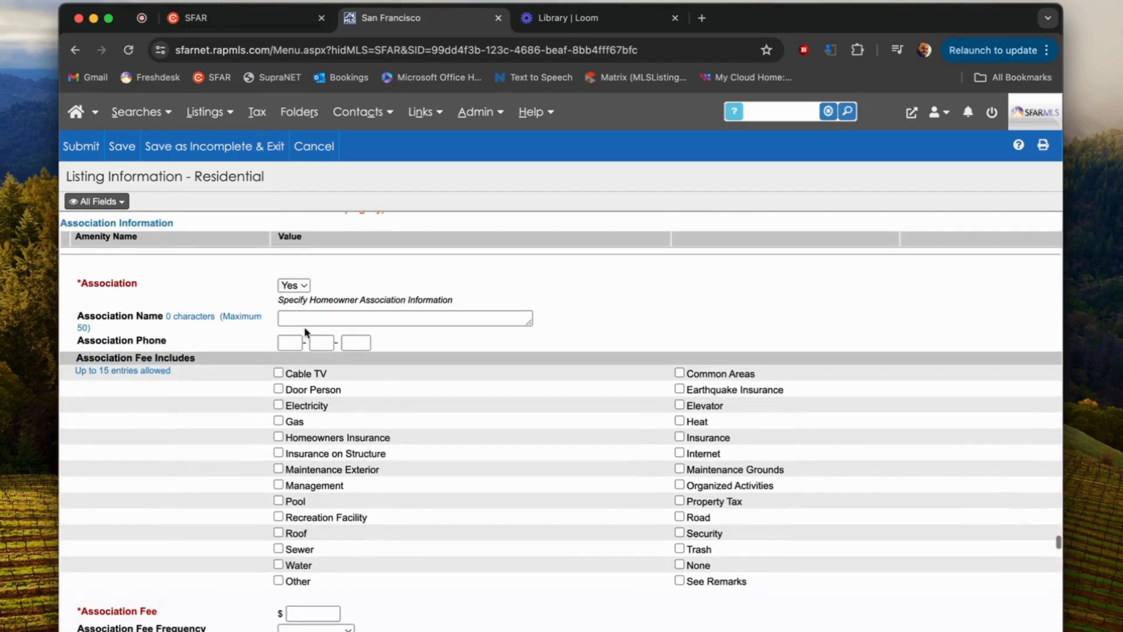
pyautogui.click(299, 285)
pyautogui.click(295, 270)
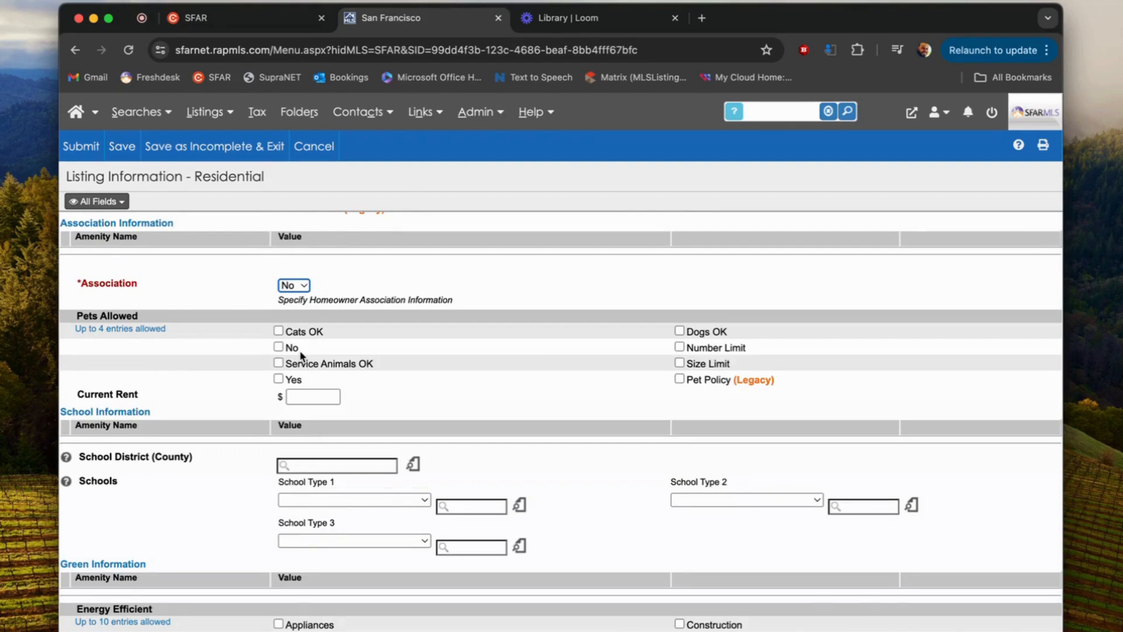
pyautogui.scroll(-10, 305, 414)
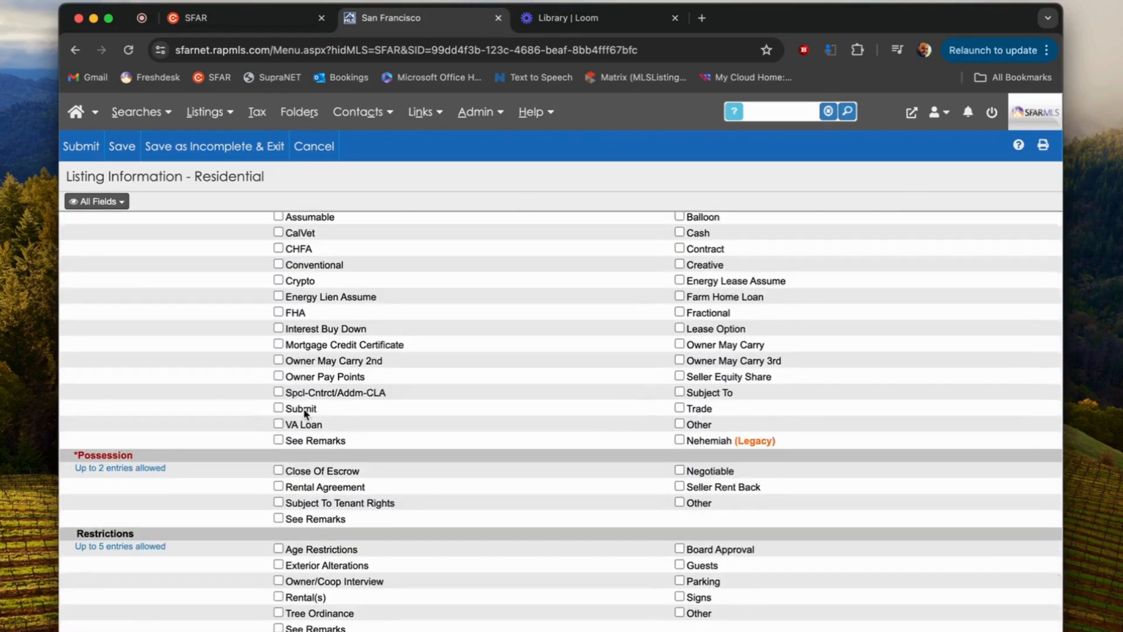
pyautogui.scroll(-15, 304, 414)
pyautogui.scroll(20, 305, 414)
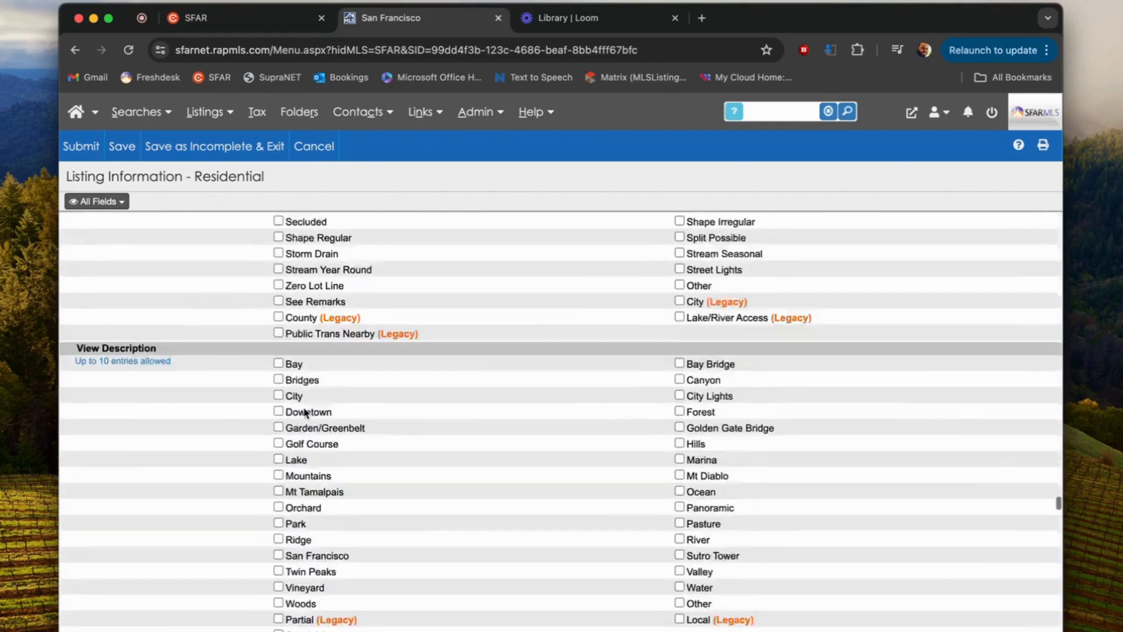
pyautogui.scroll(20, 286, 281)
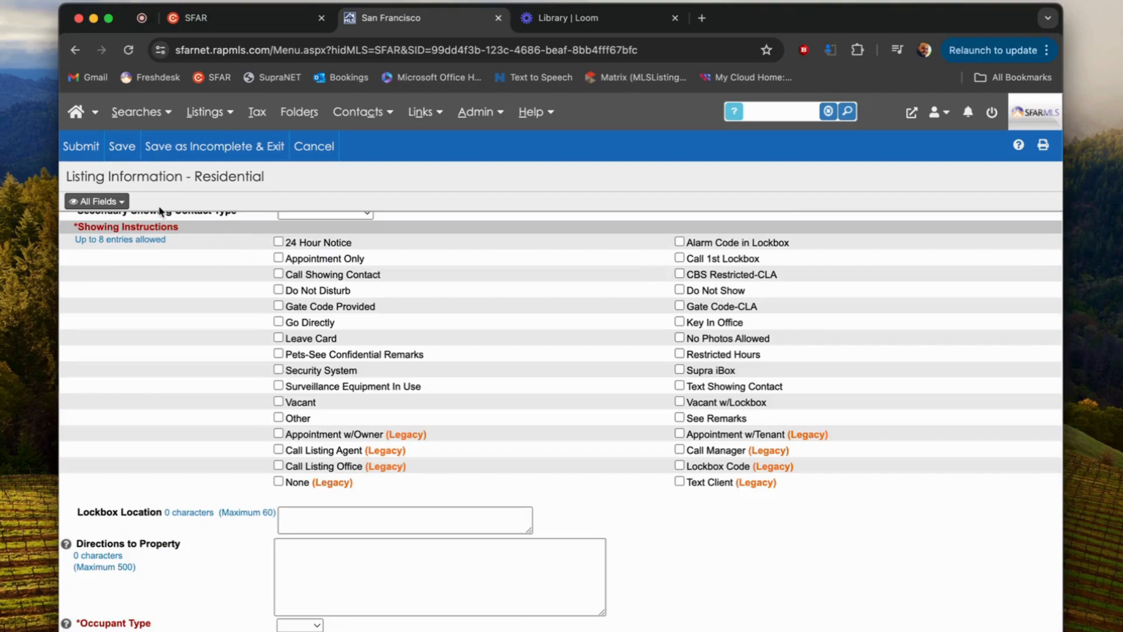
pyautogui.scroll(15, 159, 210)
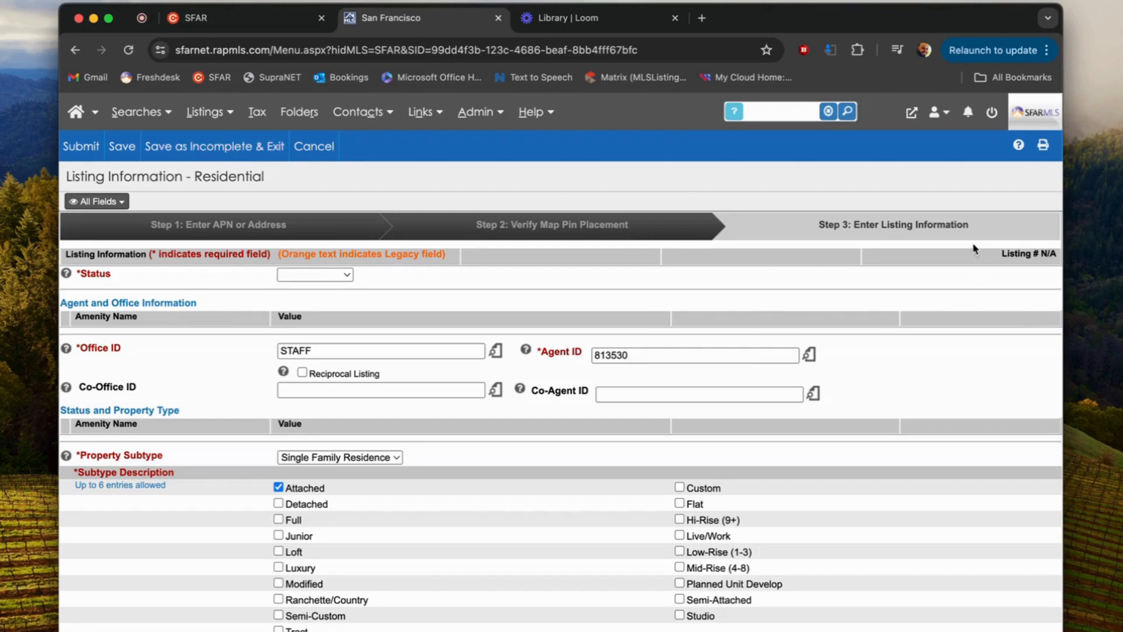
pyautogui.scroll(-1, 560, 280)
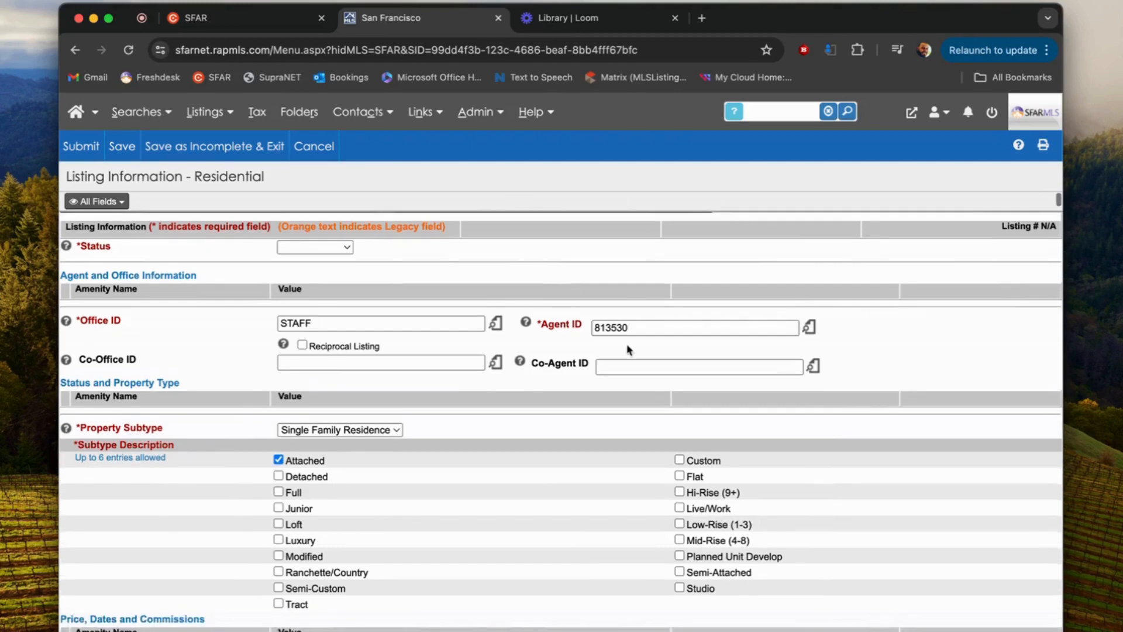
pyautogui.scroll(-5, 628, 350)
pyautogui.scroll(6, 627, 350)
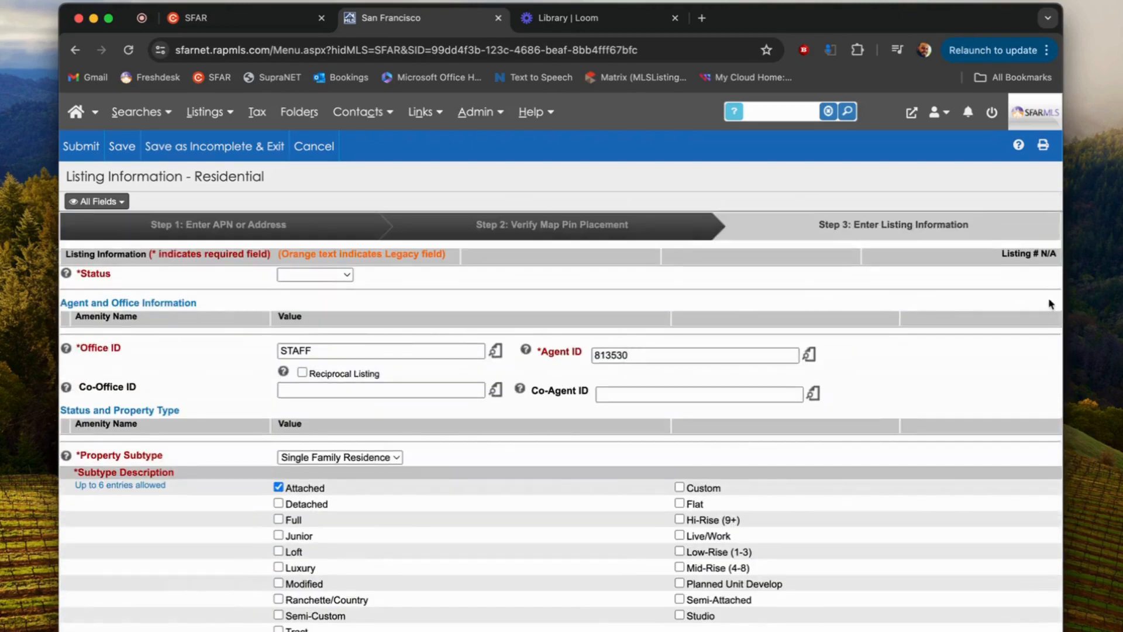
pyautogui.moveTo(1005, 254); pyautogui.dragTo(1052, 254)
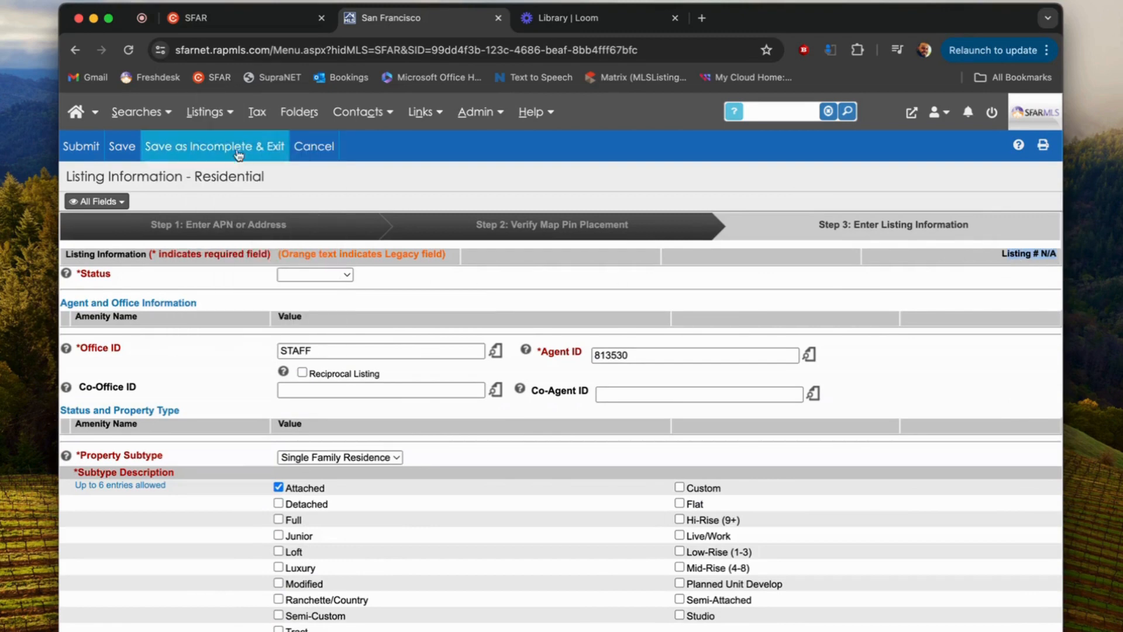
# Step: Save the listing as incomplete, highlight its new Listing # and open the Listings menu
pyautogui.click(194, 151)
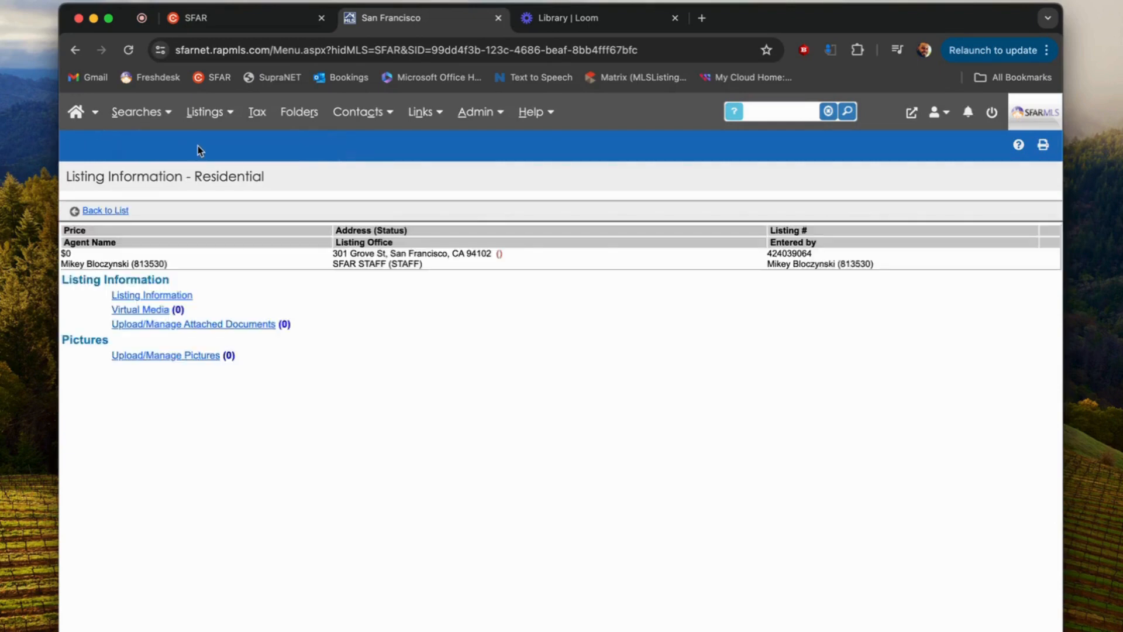
pyautogui.moveTo(817, 255)
pyautogui.mouseDown()
pyautogui.moveTo(765, 254)
pyautogui.moveTo(812, 252)
pyautogui.moveTo(799, 251)
pyautogui.mouseUp()
pyautogui.click(206, 113)
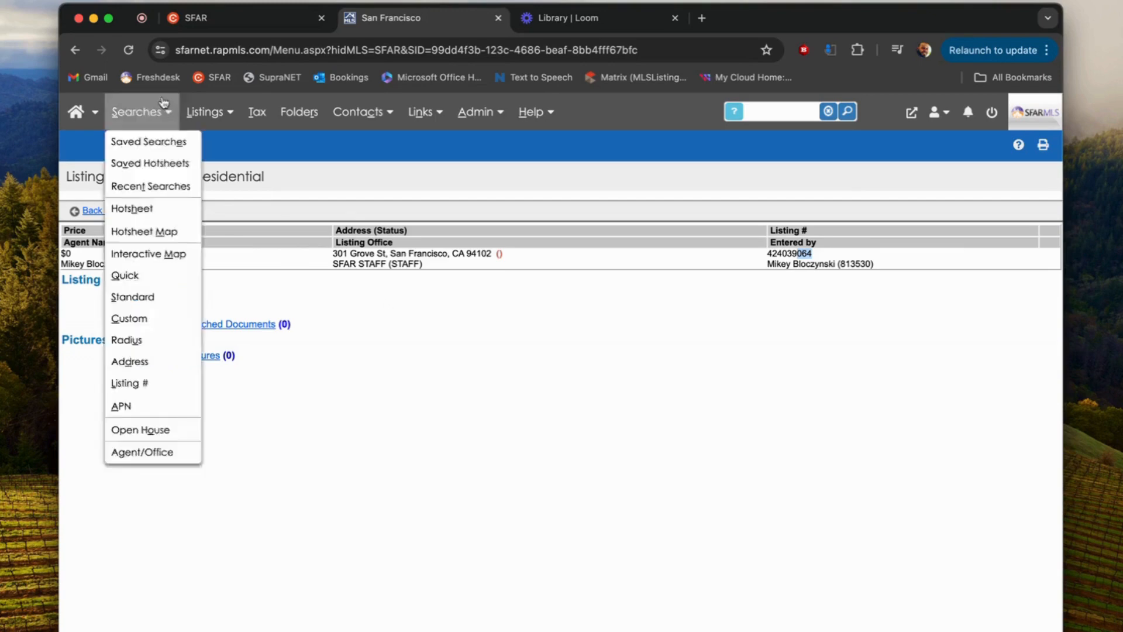
pyautogui.moveTo(205, 112)
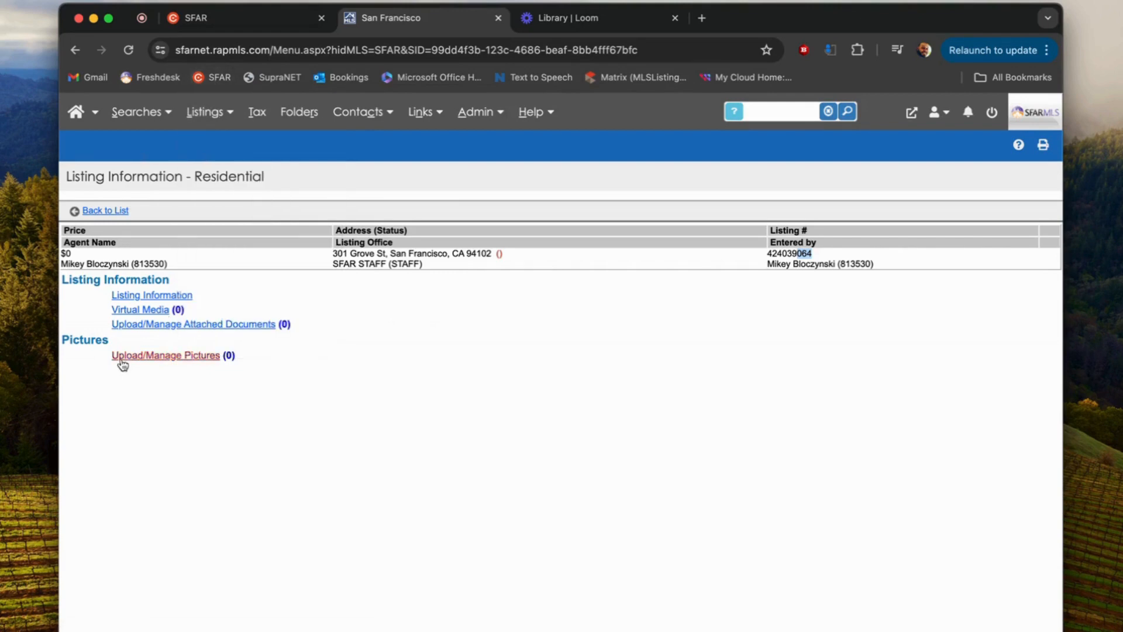
# Step: Open the Upload/Manage Pictures page from the listing summary's Pictures section
pyautogui.click(164, 356)
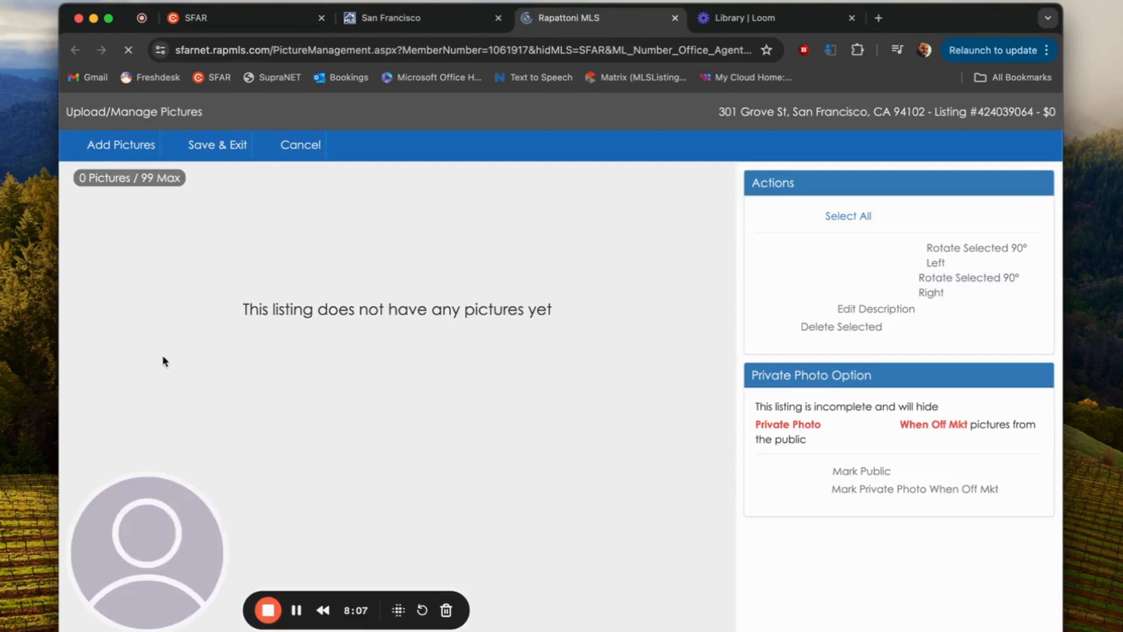